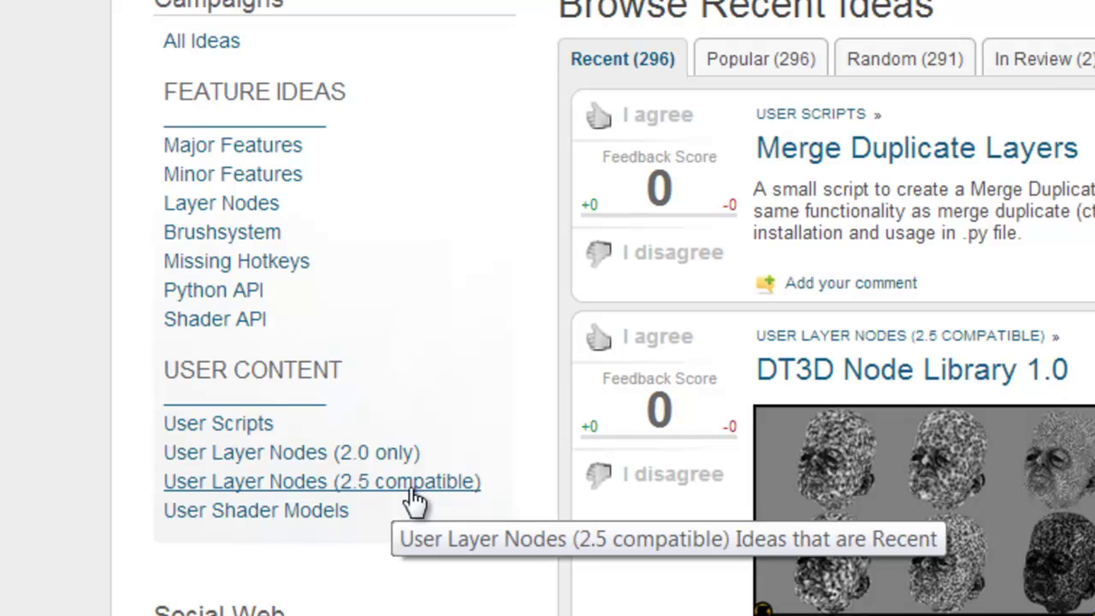
- Open the Grade+ idea page from the User Layer Nodes (2.5 compatible) category
left_click(356, 484)
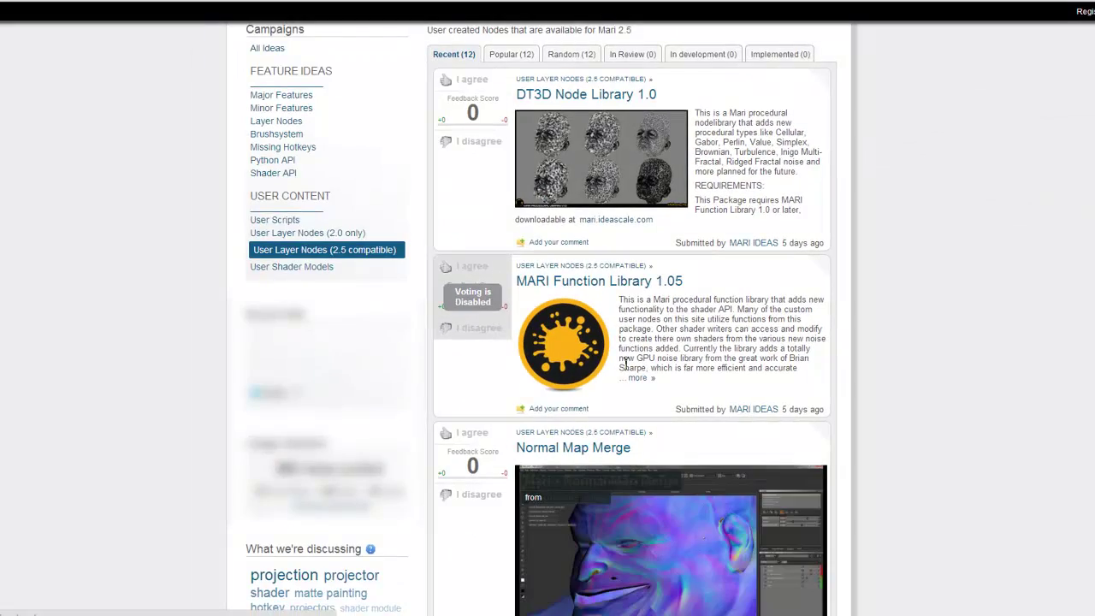
scroll(586, 321, "down", 5)
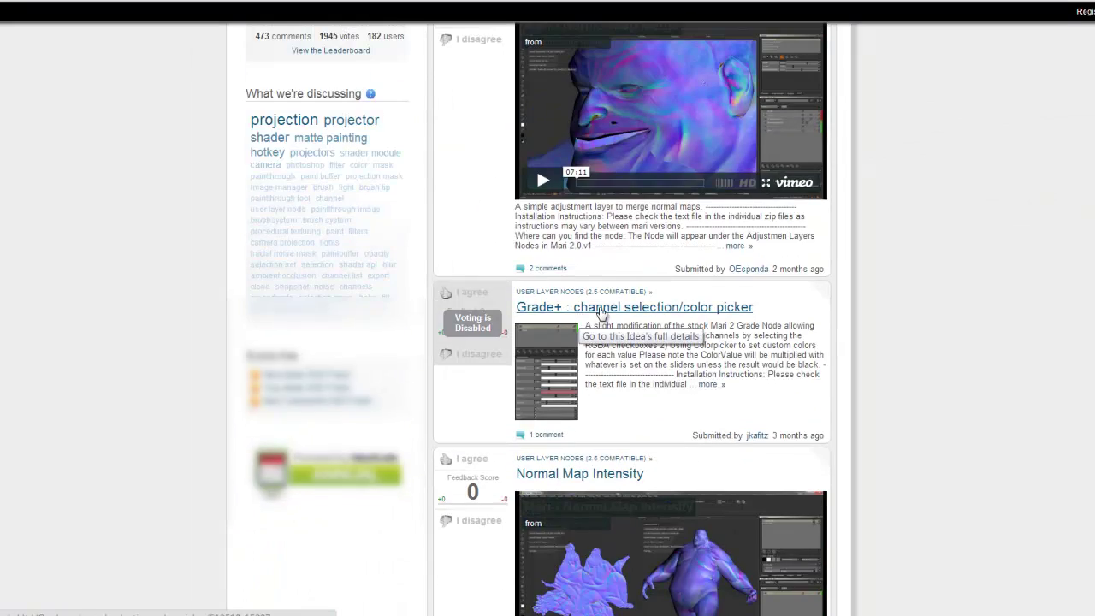
left_click(664, 313)
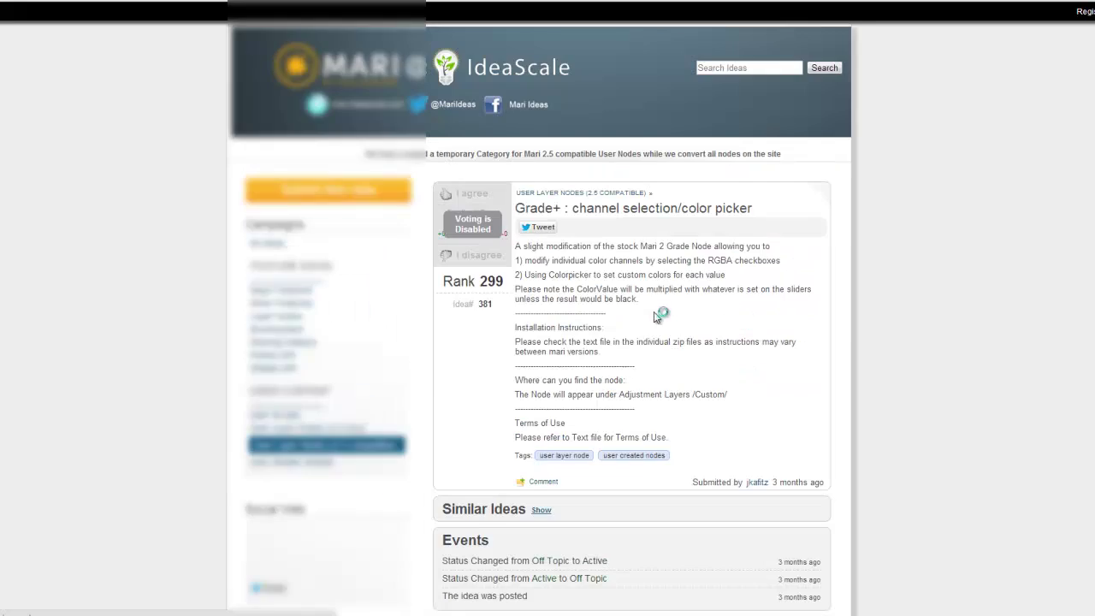
scroll(657, 369, "down", 5)
scroll(655, 370, "down", 5)
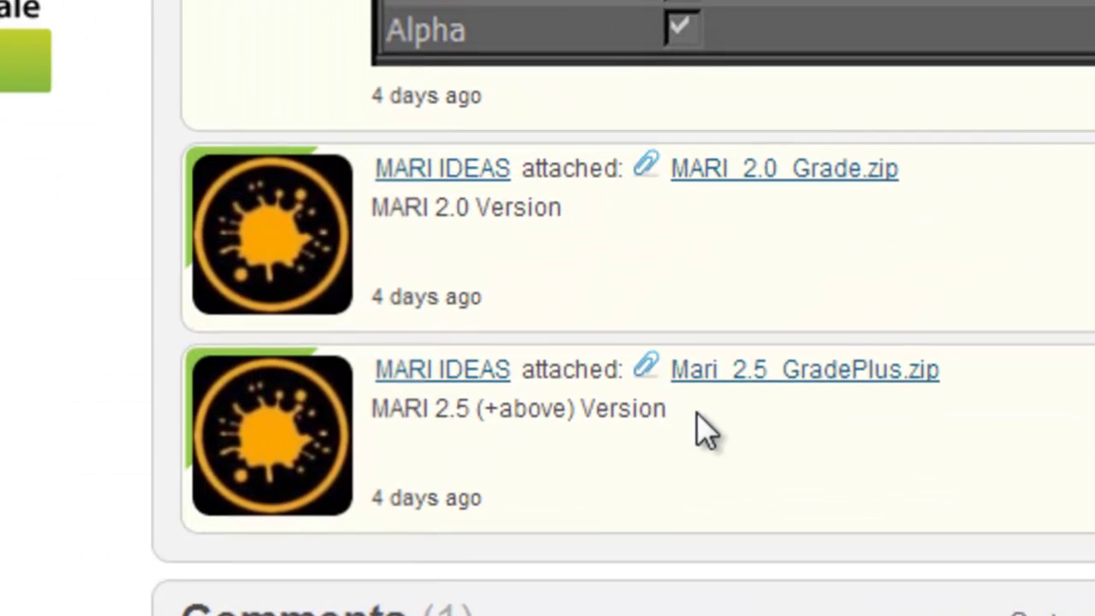
- Compare the MARI 2.0 and MARI 2.5 version notes, then download Mari_2.5_GradePlus.zip
left_click_drag(696, 412, 362, 435)
left_click(579, 218)
left_click_drag(579, 218, 369, 222)
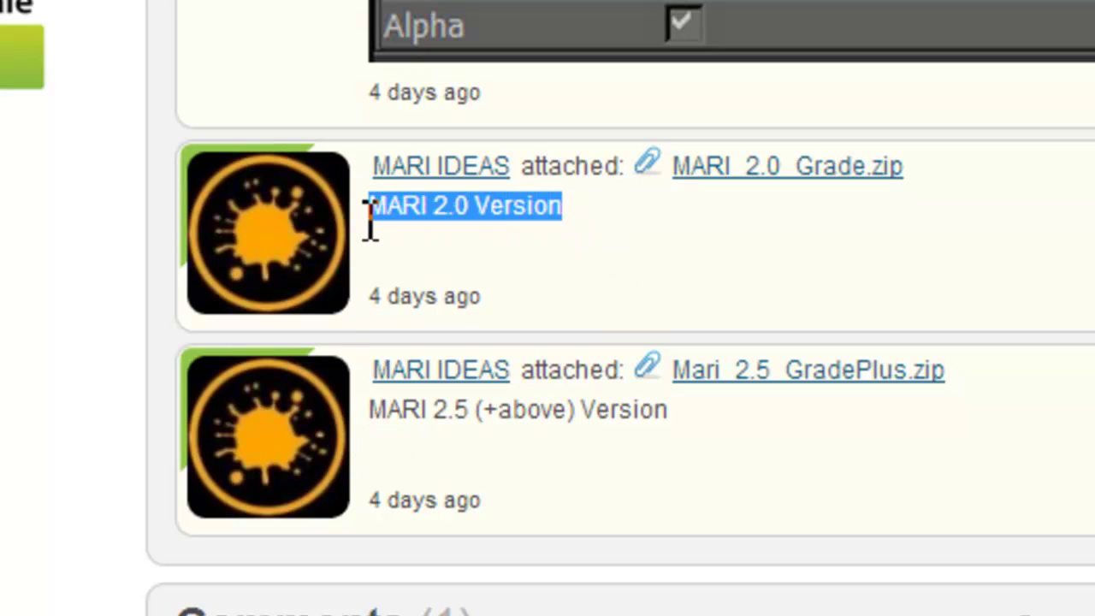
left_click(637, 257)
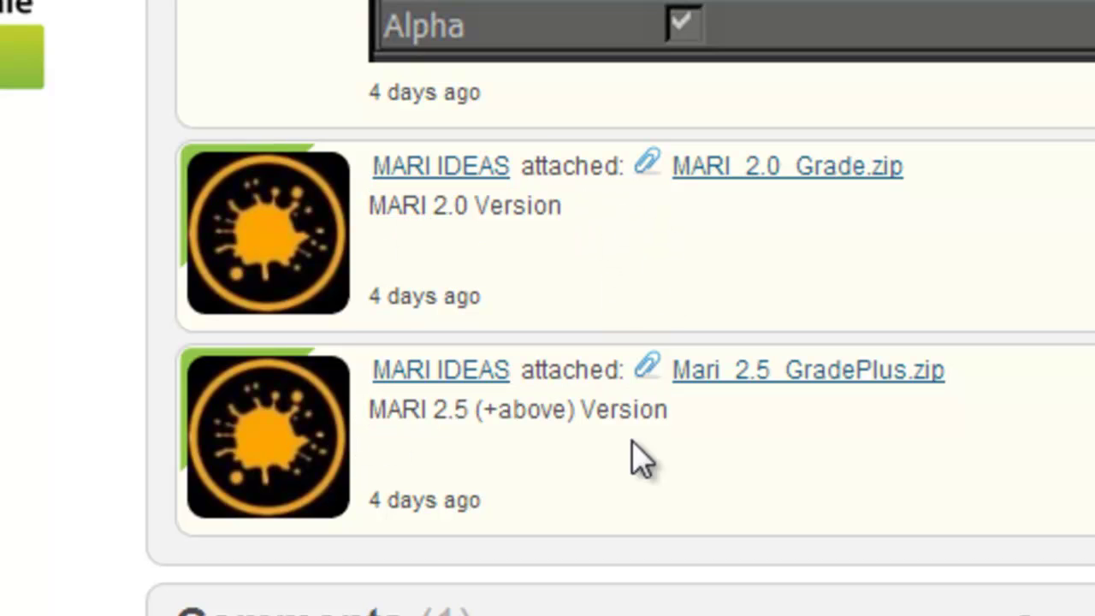
left_click_drag(635, 433, 462, 459)
left_click(880, 375)
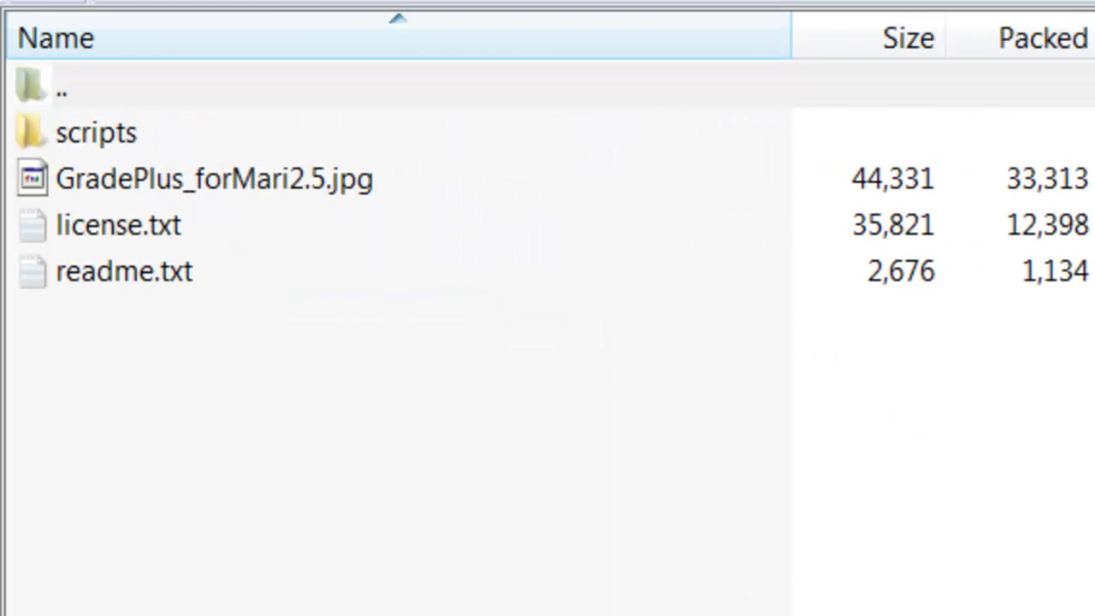
- Inspect GradePlus_forMari2.5.jpg, license.txt and readme.txt in the archive, then bring up extraction options
left_click(191, 176)
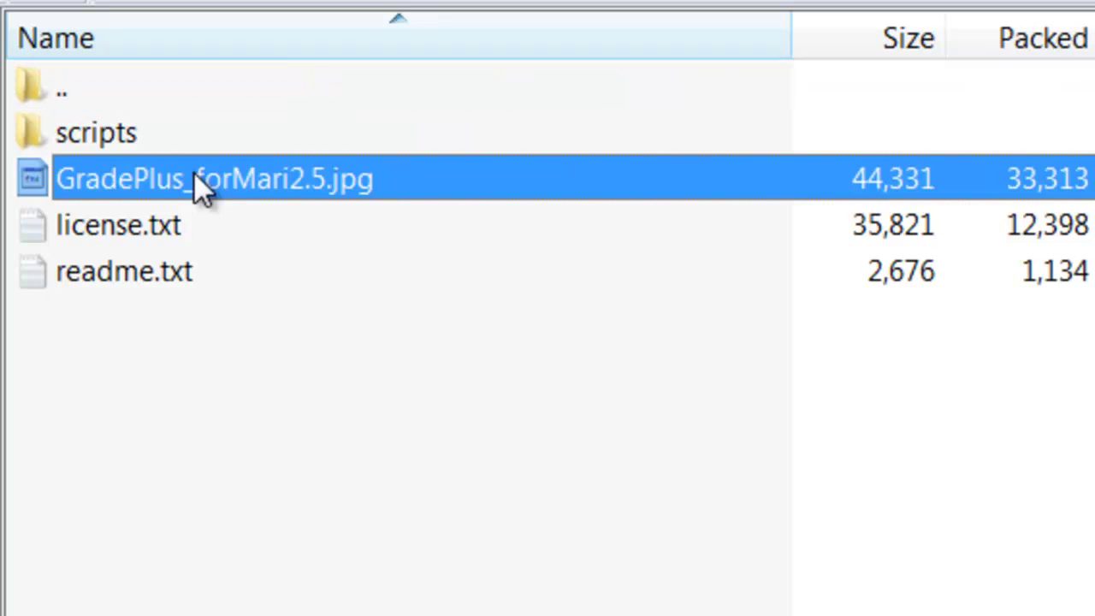
left_click(175, 230)
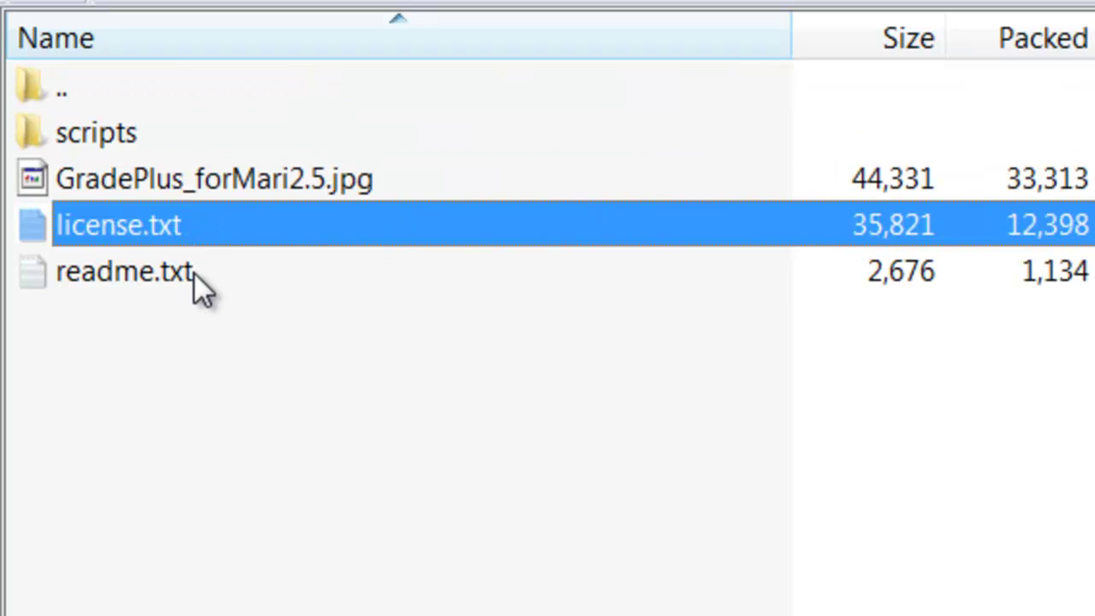
left_click(194, 274)
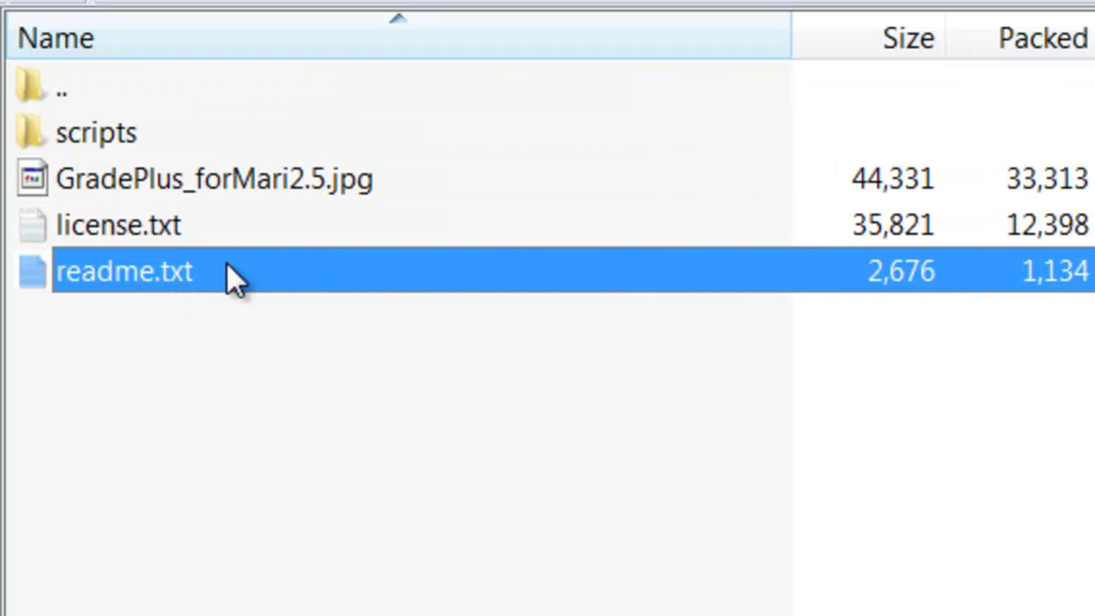
left_click(180, 244)
left_click(176, 260)
left_click(270, 440)
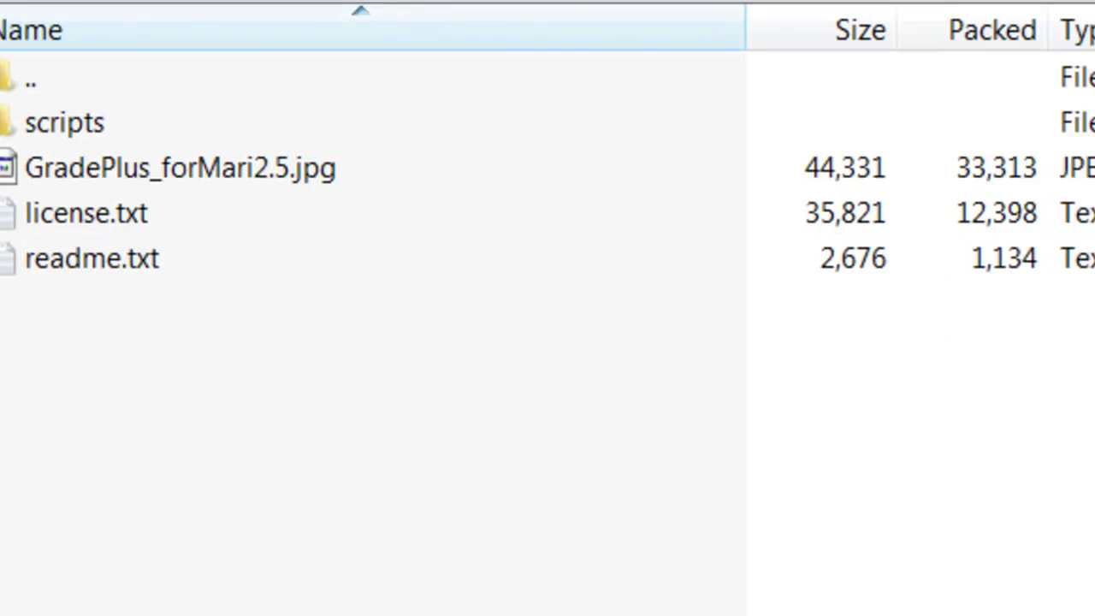
key("alt+e")
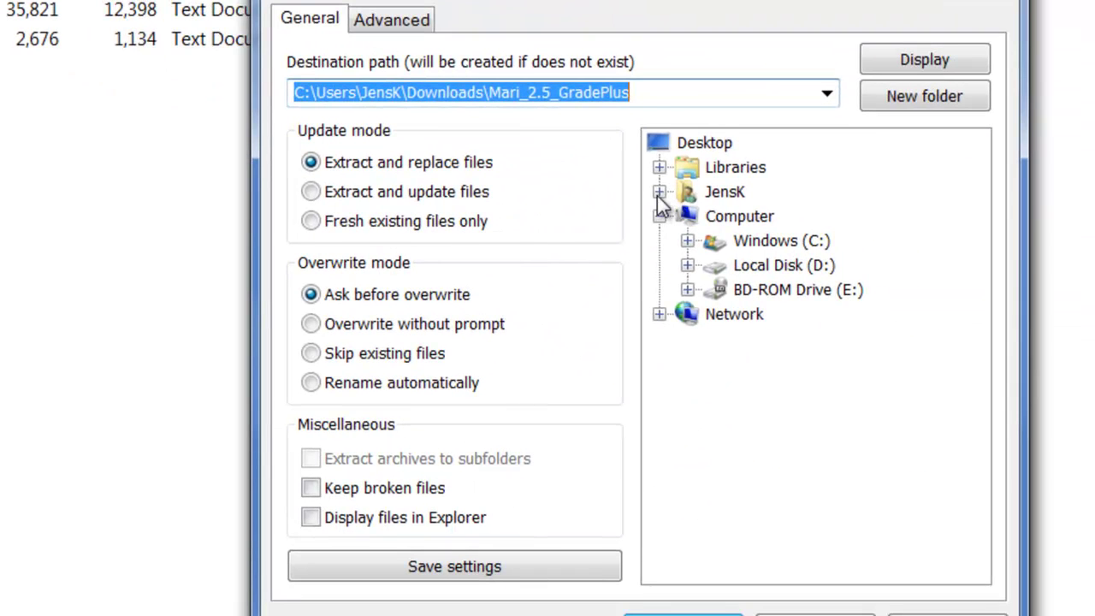
- Extract the archive into Documents\Mari, replacing the existing jk_GradePlus.xml and registerGradePlus.py
left_click(658, 192)
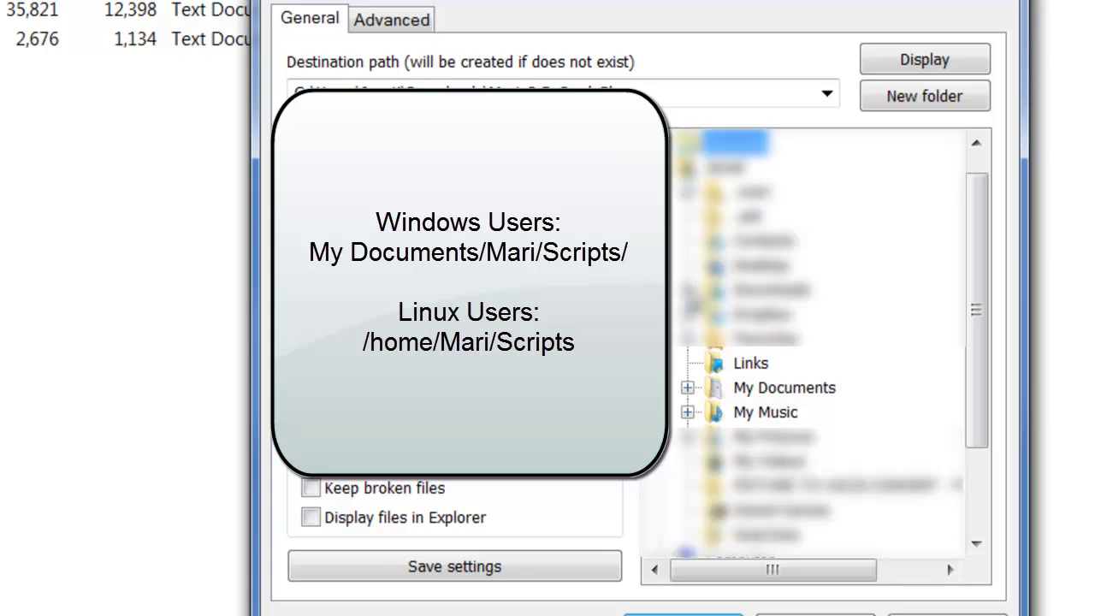
left_click(687, 387)
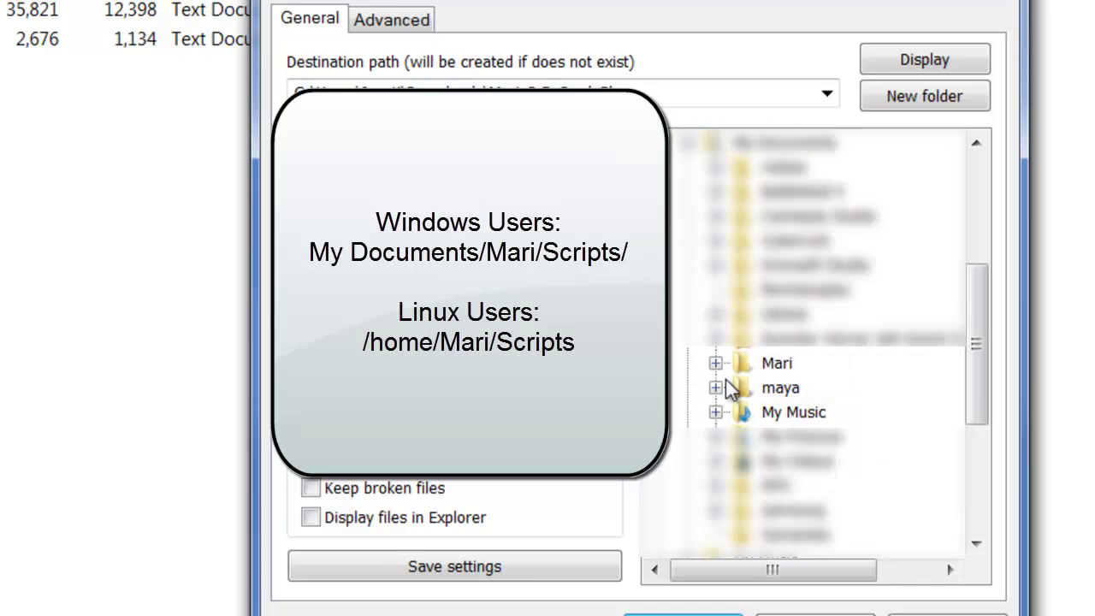
left_click(716, 363)
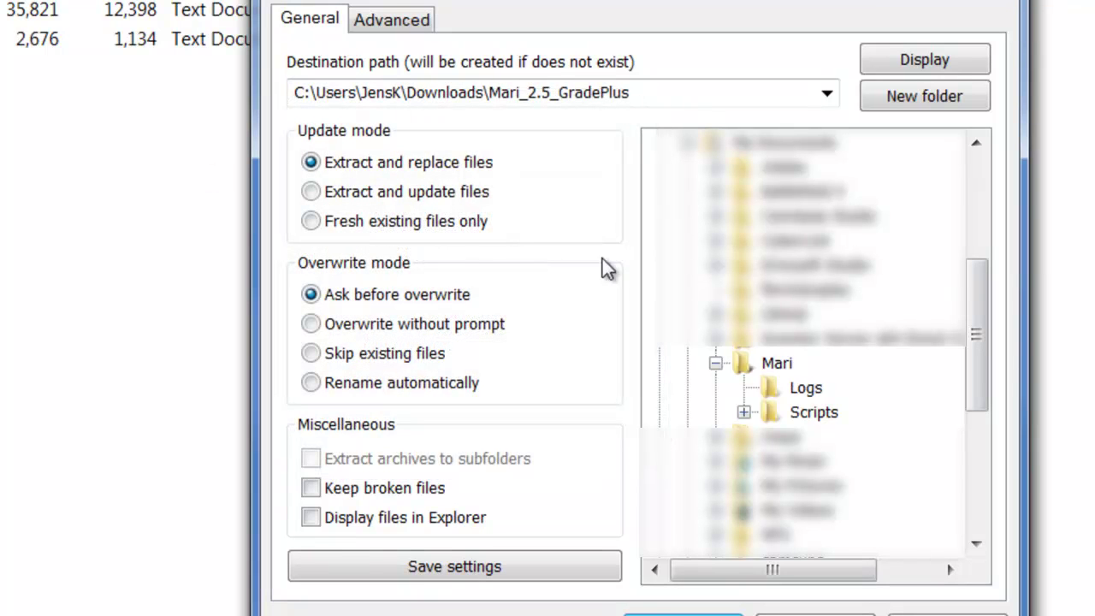
left_click(782, 368)
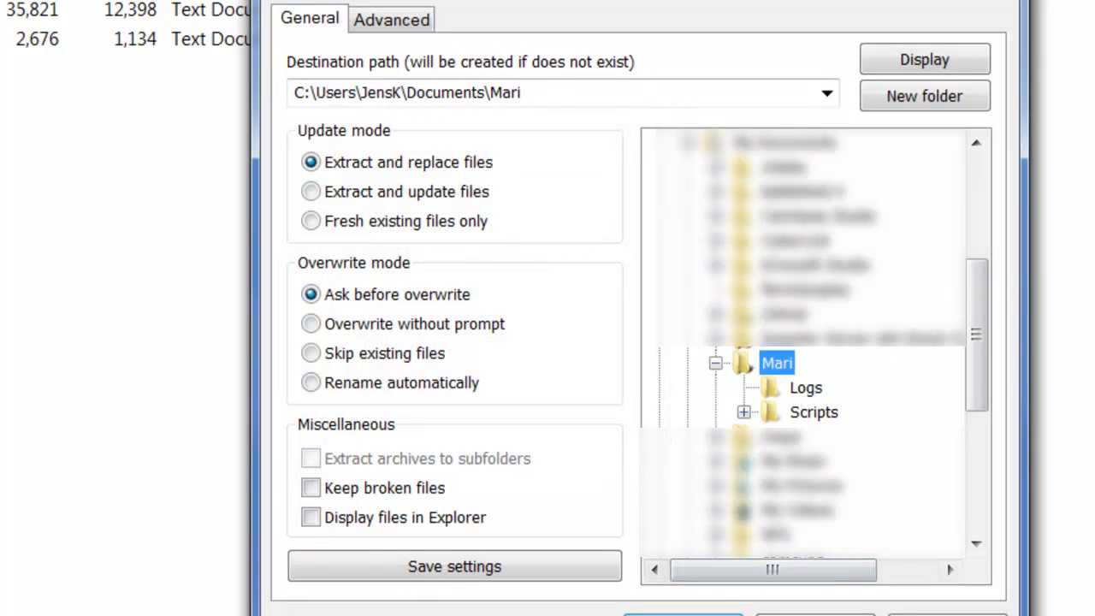
left_click(683, 613)
left_click(490, 475)
left_click(490, 475)
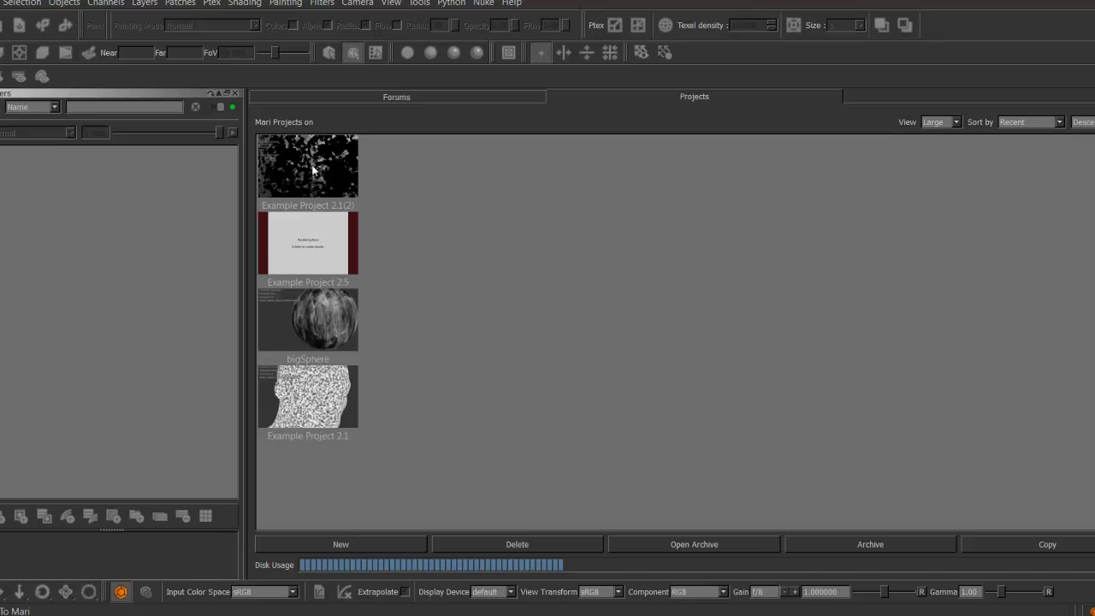
- Open Example Project 2.1(2), converting its layers to load the blacksmith_head model
double_click(320, 173)
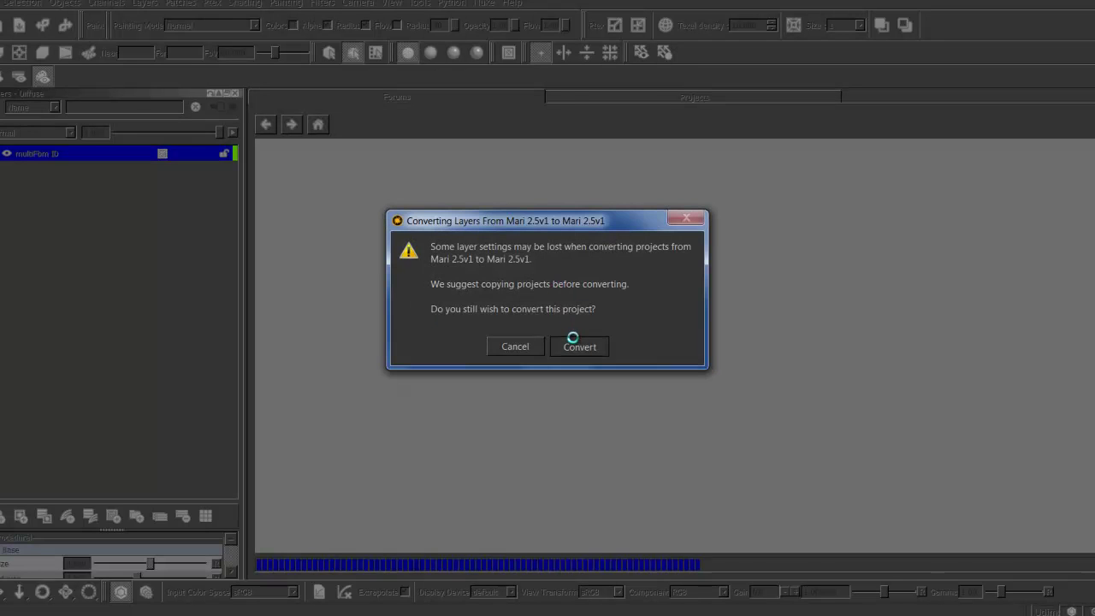
left_click(578, 346)
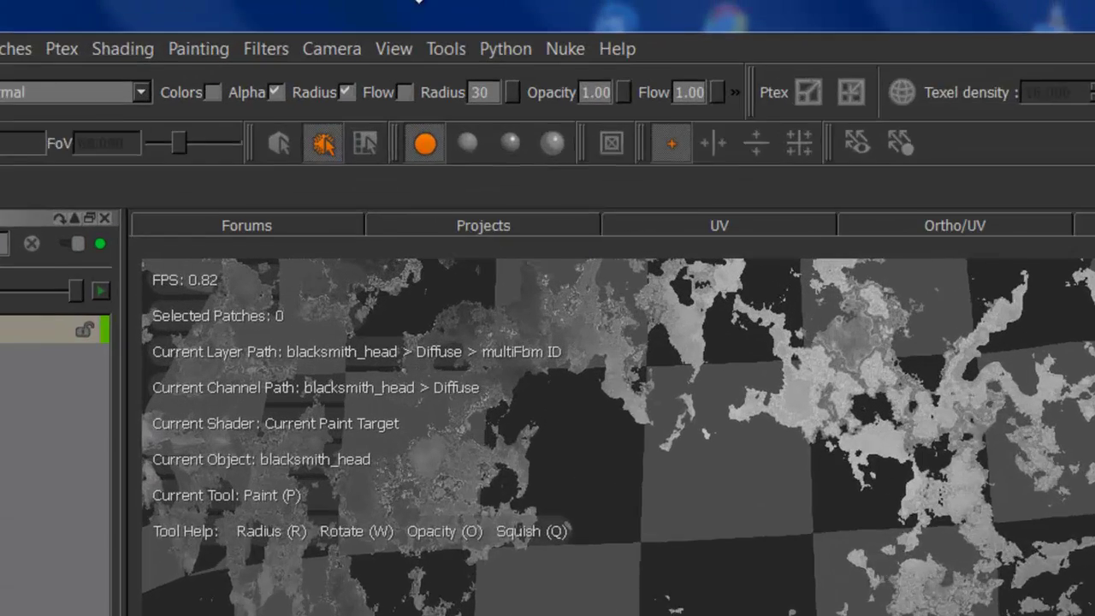
left_click(420, 4)
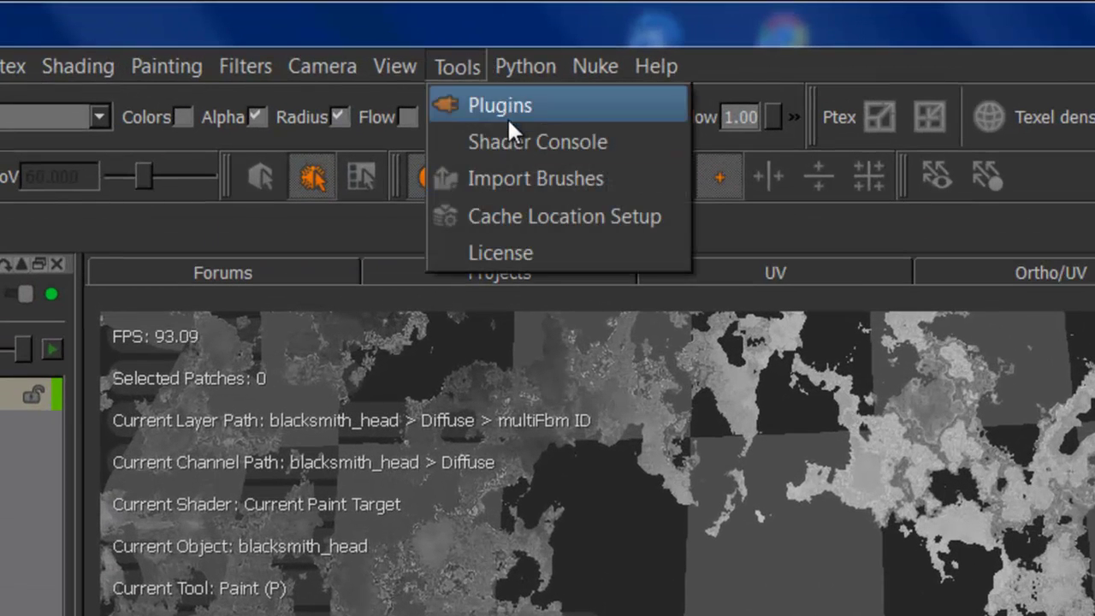
- Show the Python console and highlight the registered node lines, including id_Squiggle
mouse_move(527, 69)
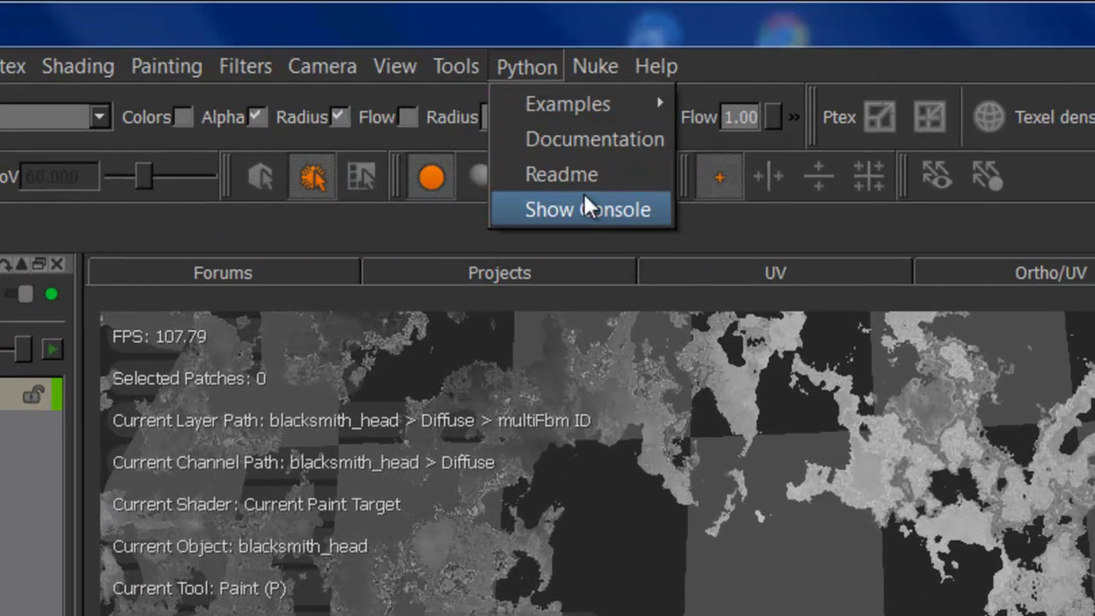
left_click(572, 211)
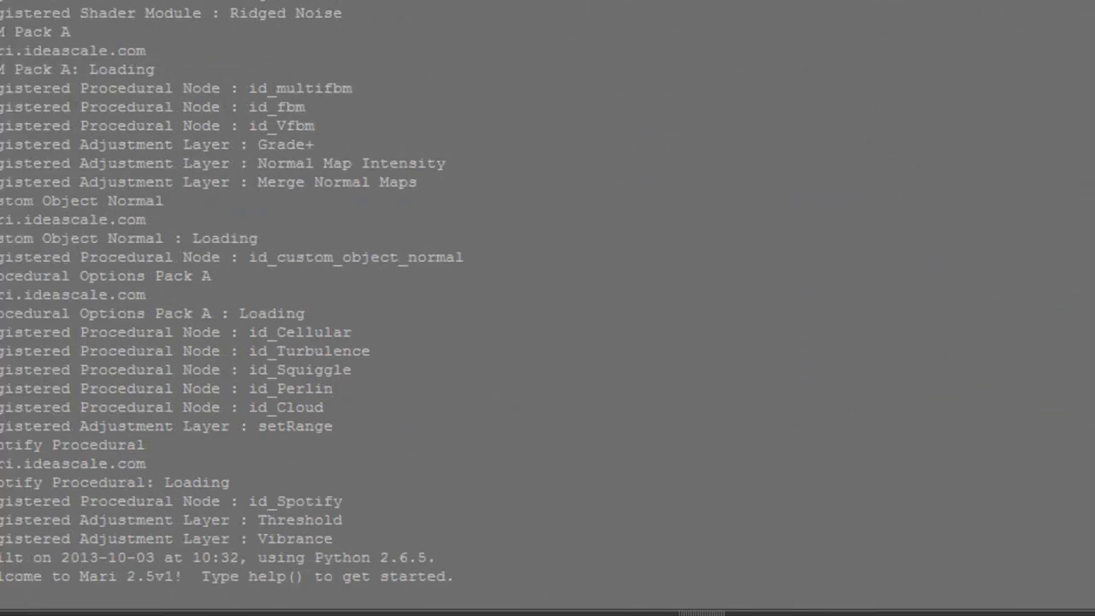
left_click_drag(314, 330, 156, 323)
left_click(337, 371)
left_click_drag(337, 371, 0, 370)
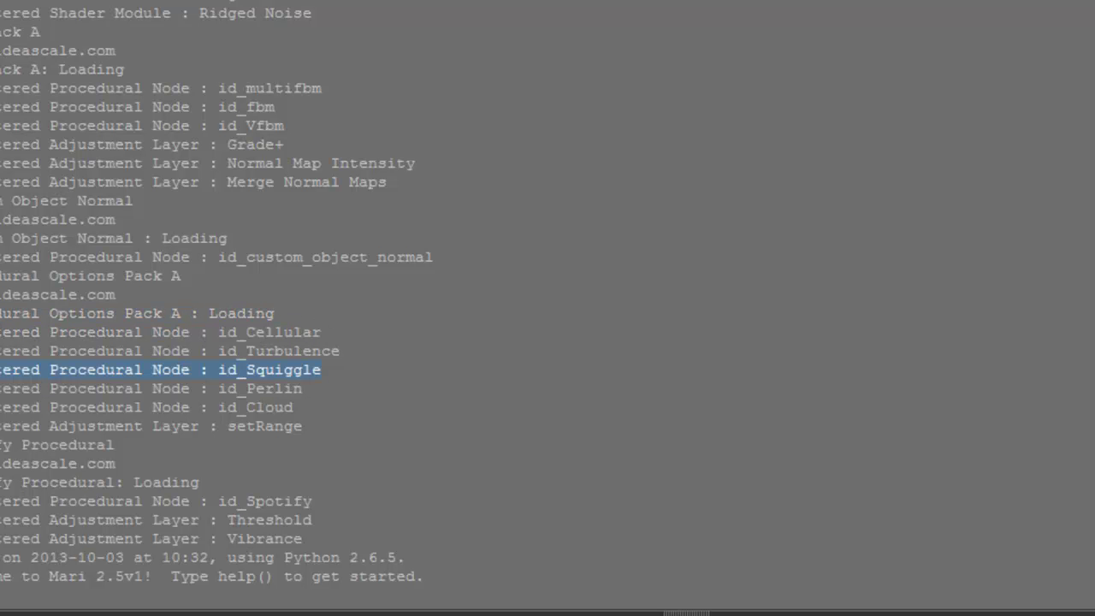
left_click(291, 432)
- Review the noise shader module registrations and node library loading lines higher in the log
scroll(289, 433, "up", 8)
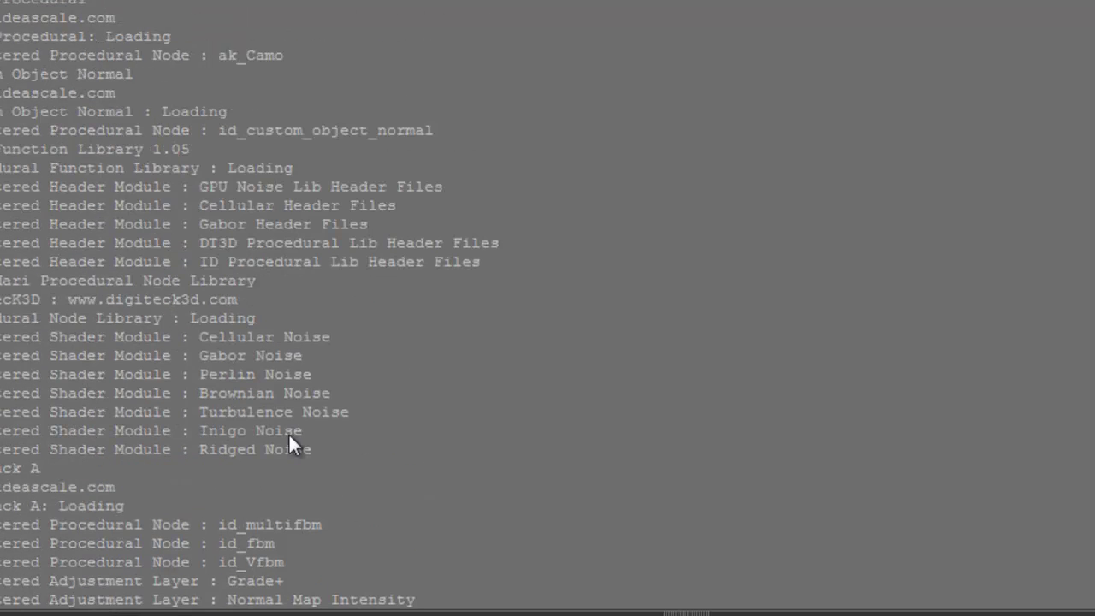
left_click_drag(130, 36, 363, 465)
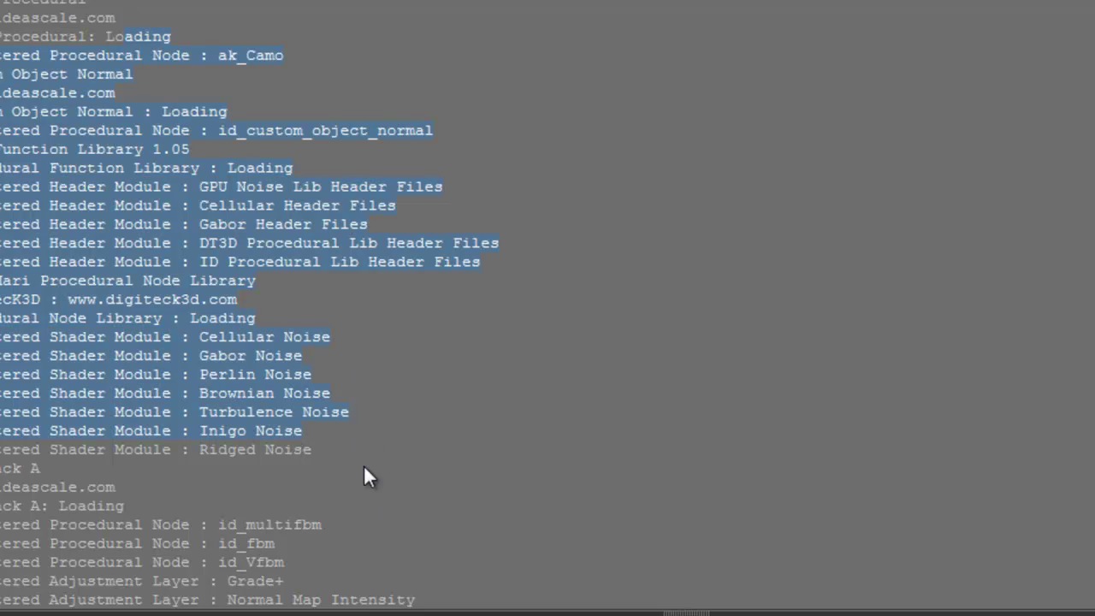
left_click(397, 407)
left_click_drag(313, 318, 34, 90)
left_click(326, 330)
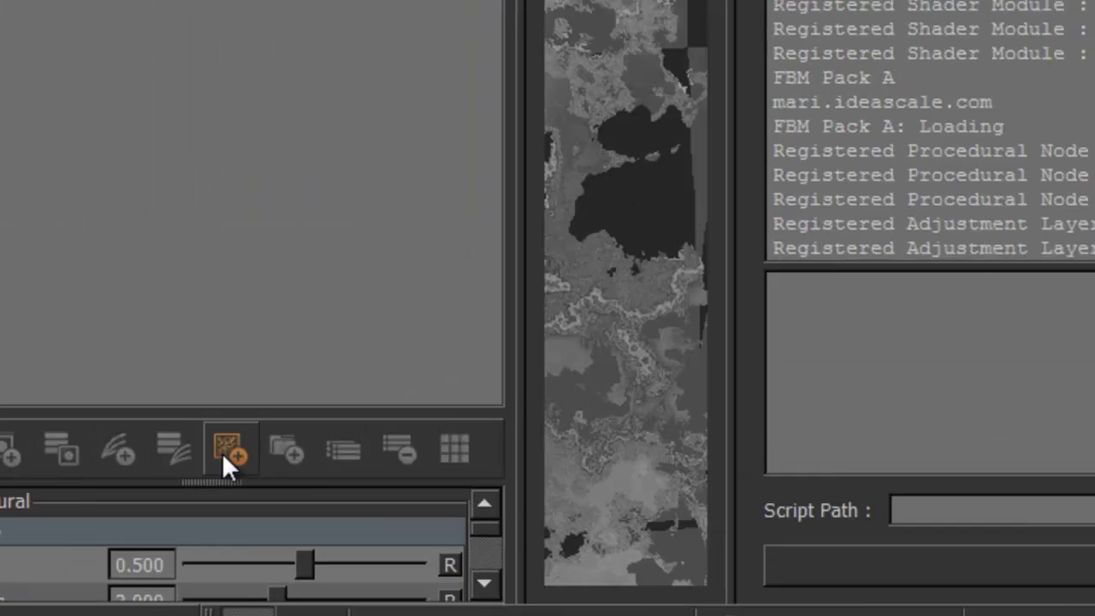
left_click(226, 451)
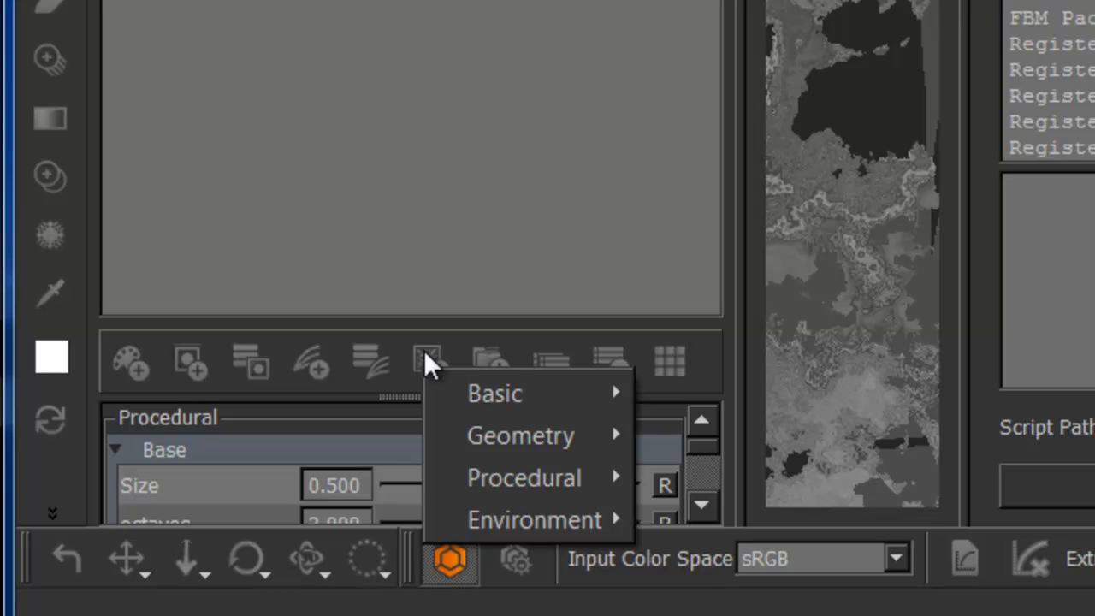
mouse_move(594, 481)
mouse_move(562, 404)
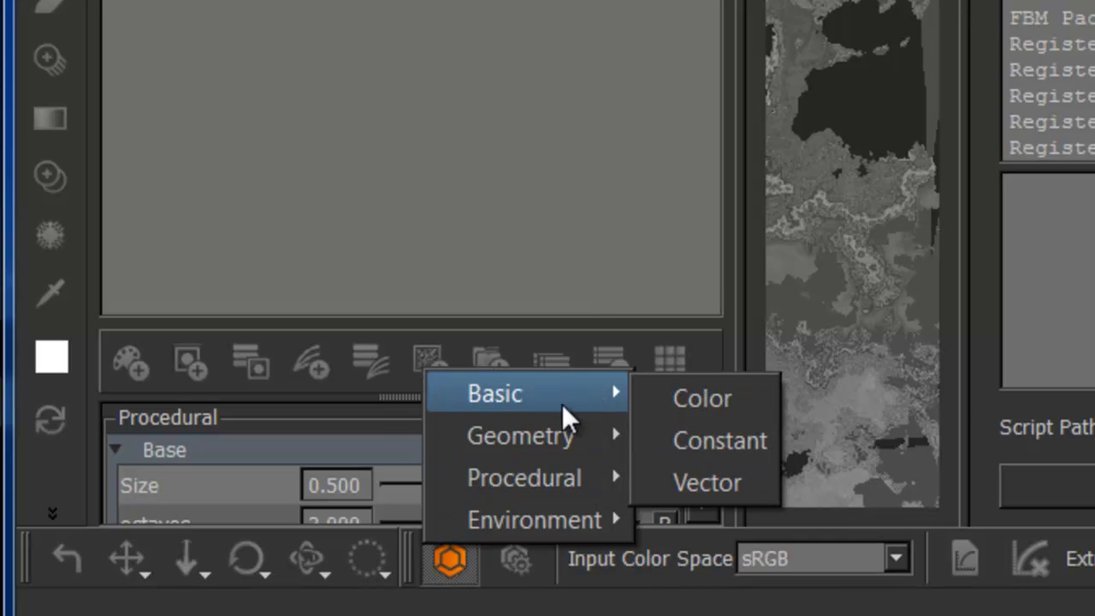
mouse_move(582, 432)
mouse_move(770, 335)
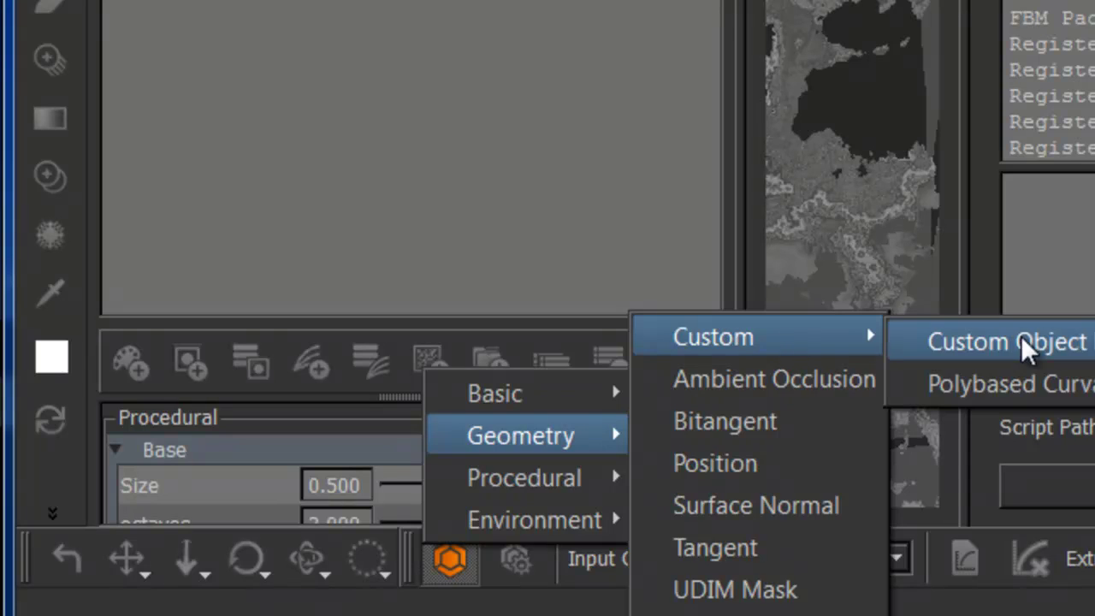
mouse_move(561, 485)
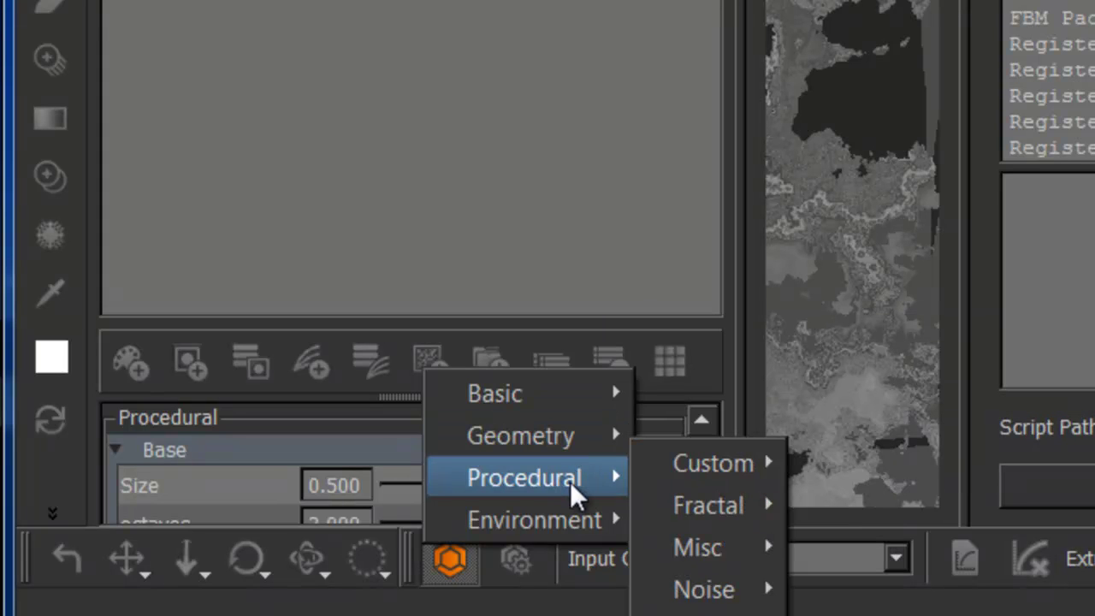
mouse_move(762, 459)
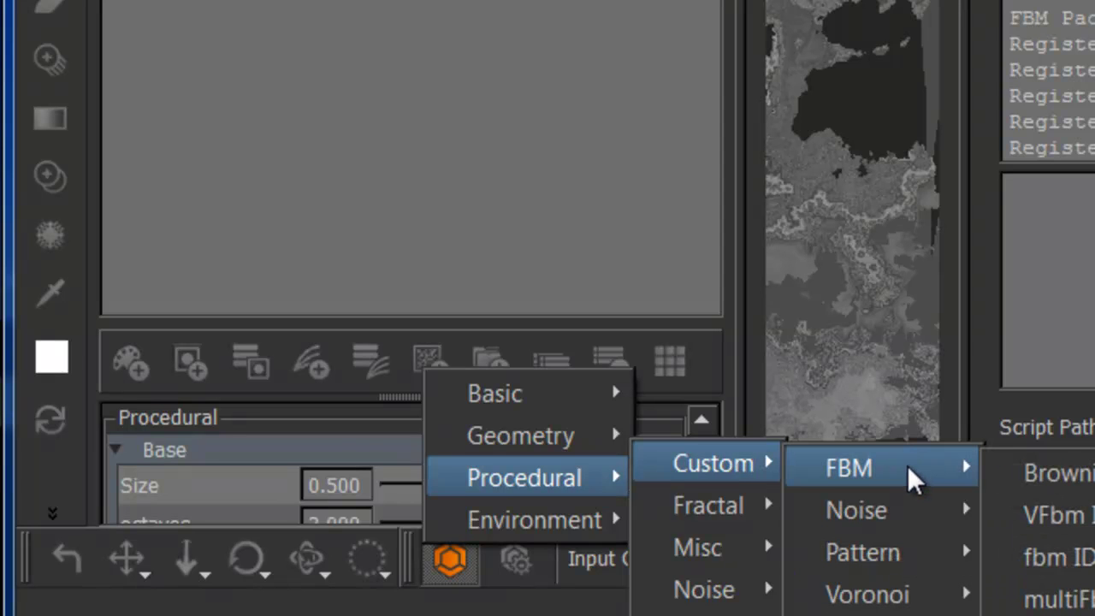
mouse_move(904, 508)
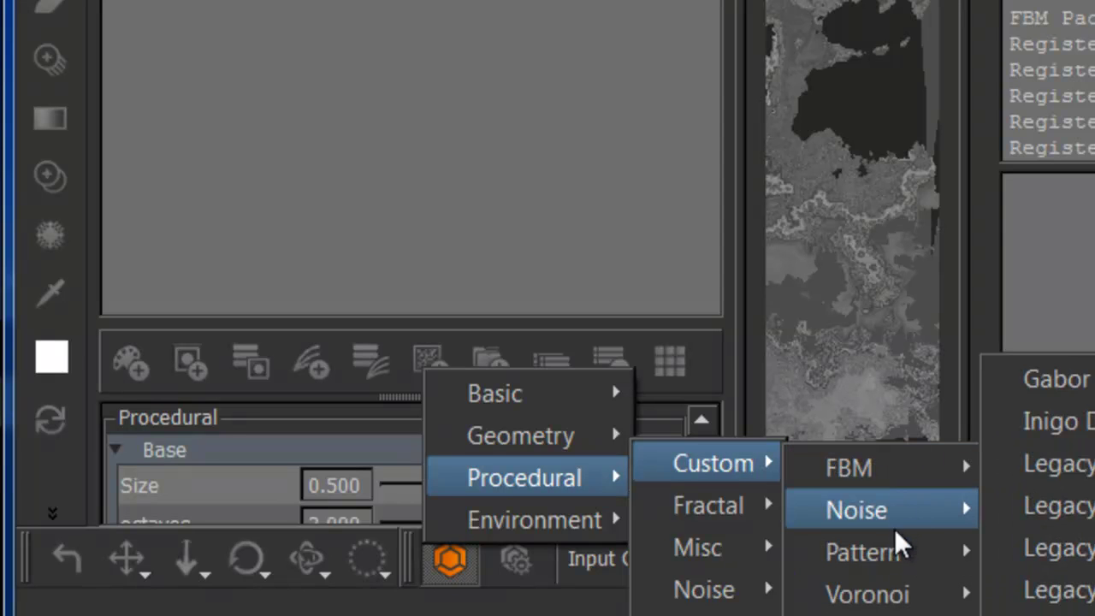
mouse_move(900, 604)
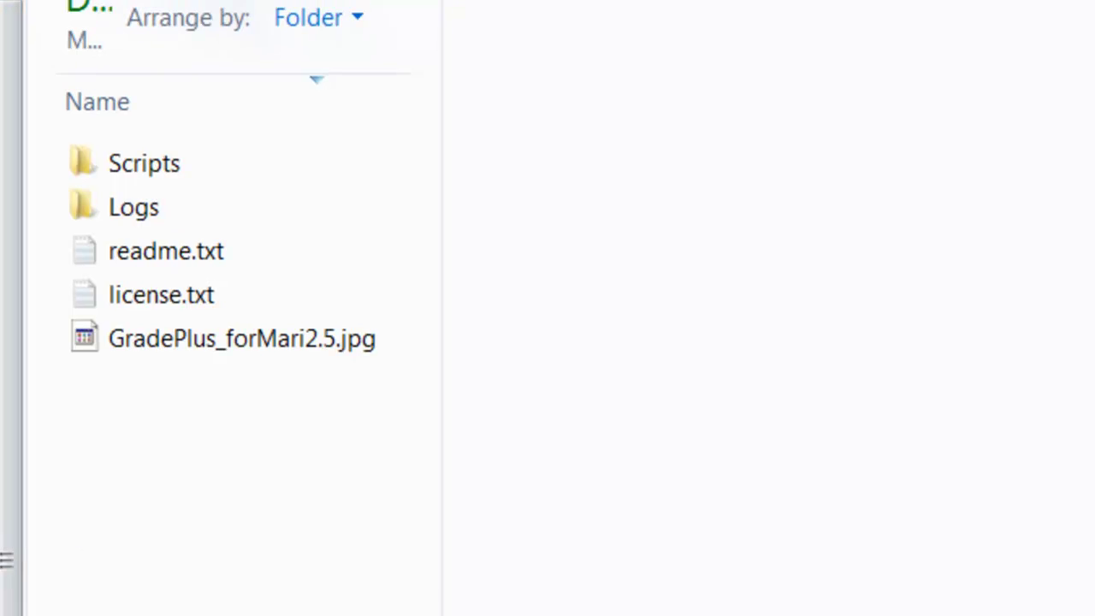
- Open registerVibrance.py from the Scripts folder in Sublime Text 2
double_click(155, 170)
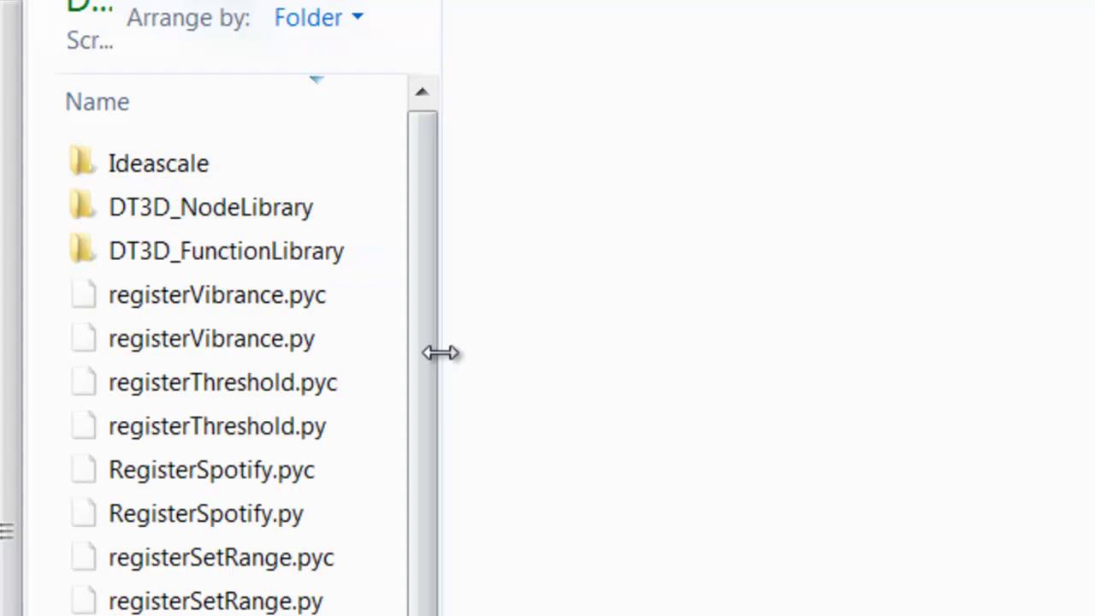
left_click_drag(440, 353, 938, 354)
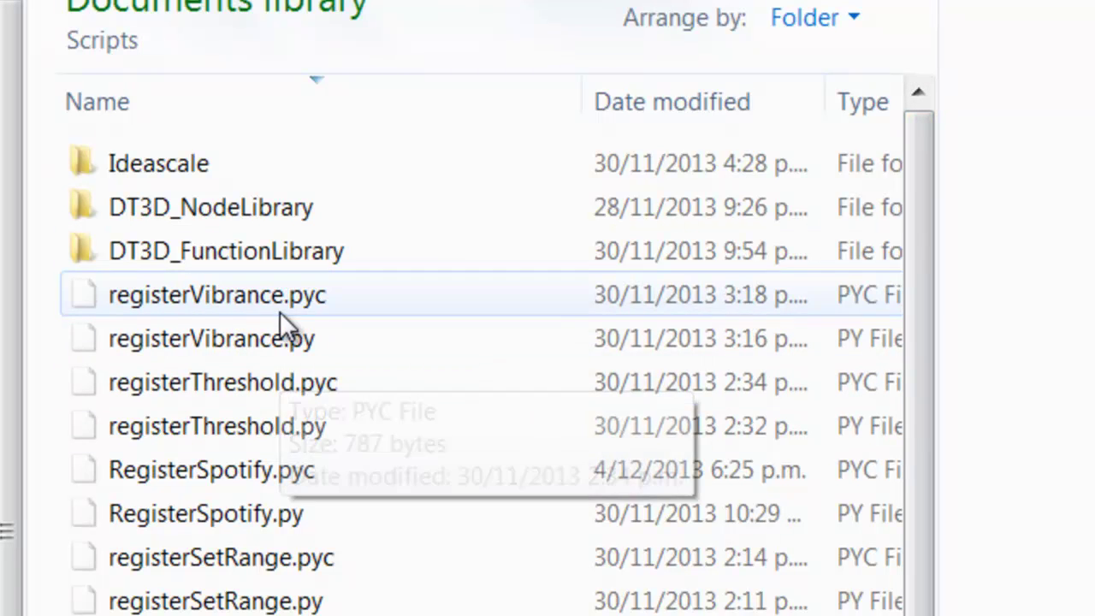
left_click(223, 346)
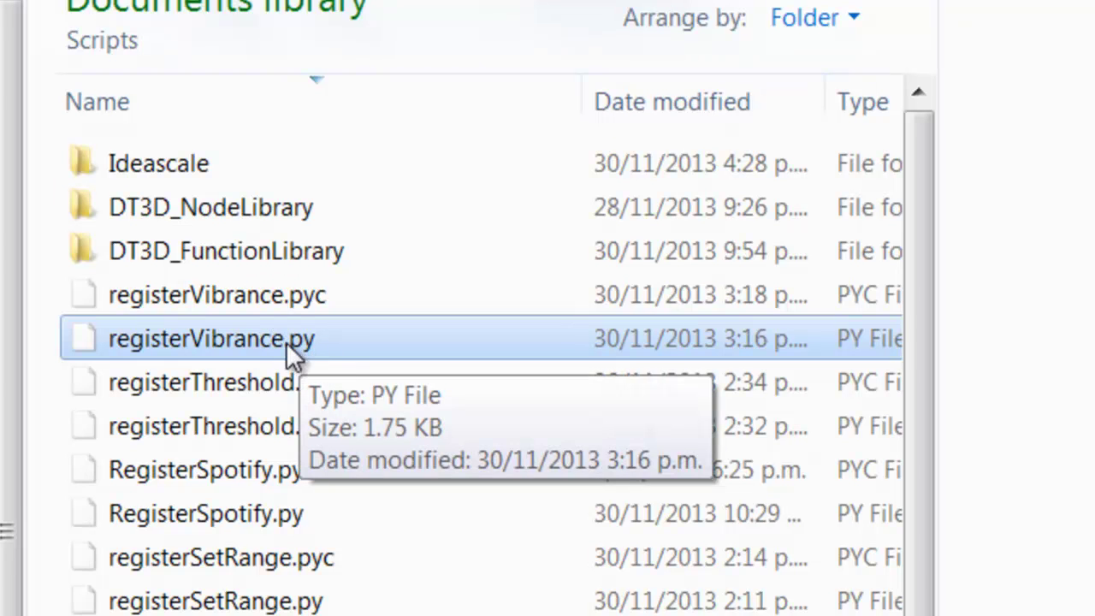
left_click(331, 302)
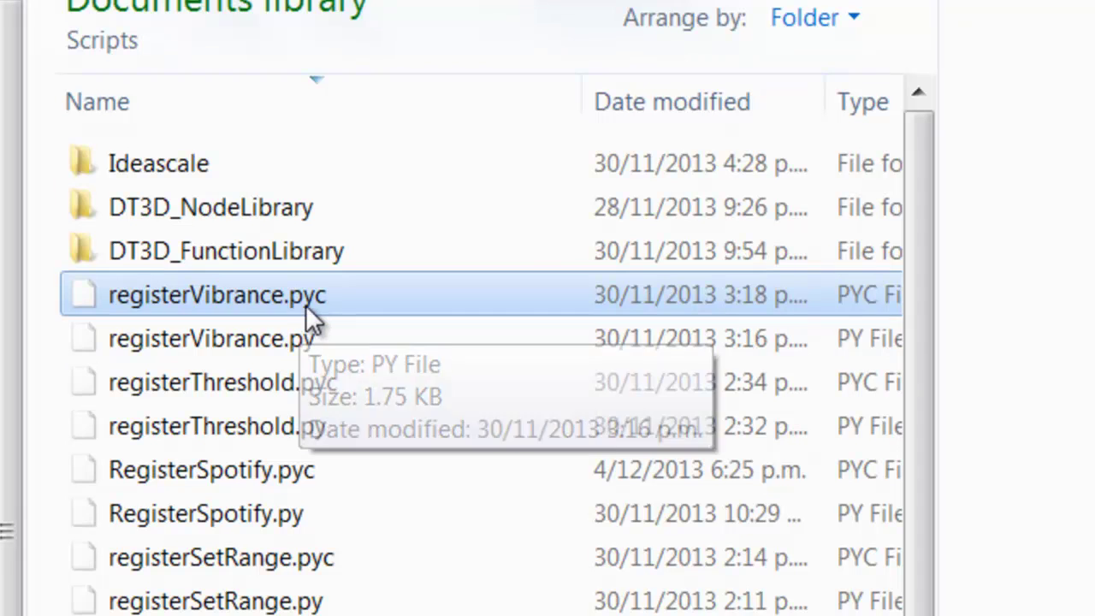
left_click(242, 343)
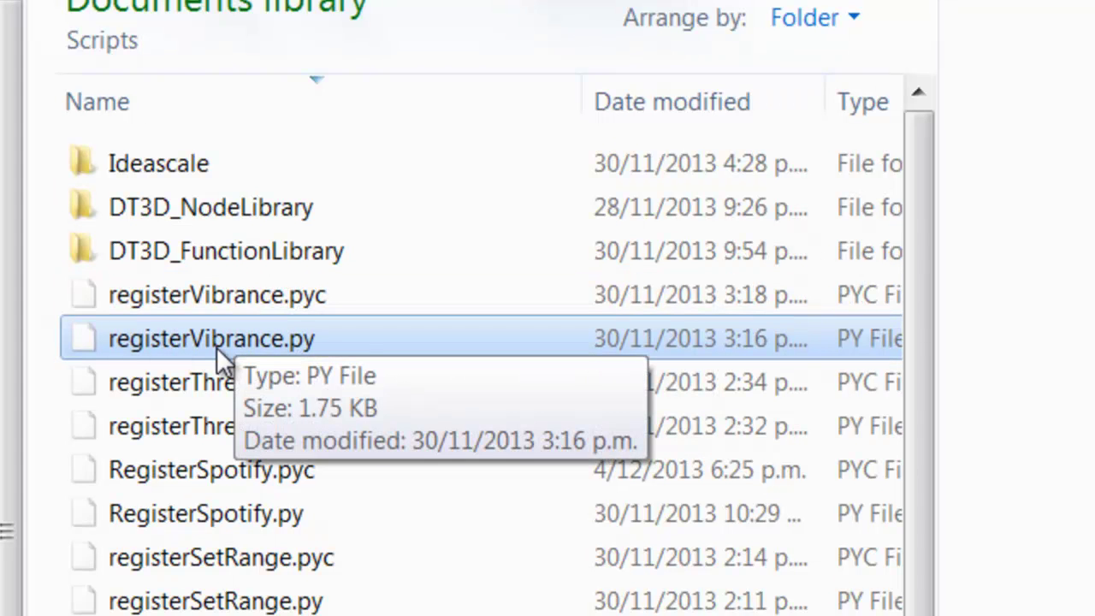
right_click(216, 347)
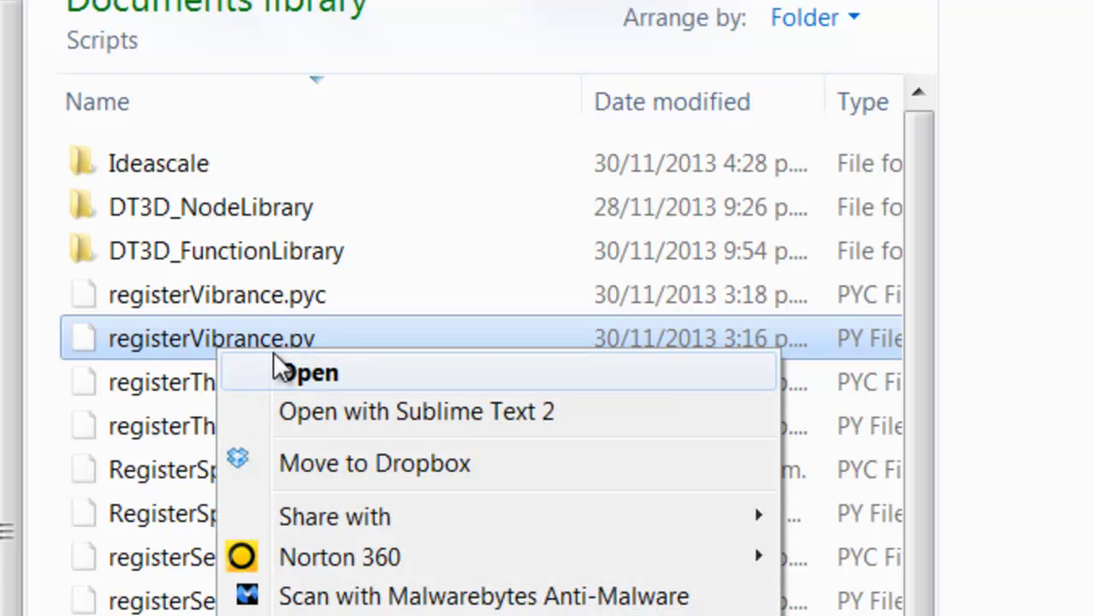
left_click(358, 412)
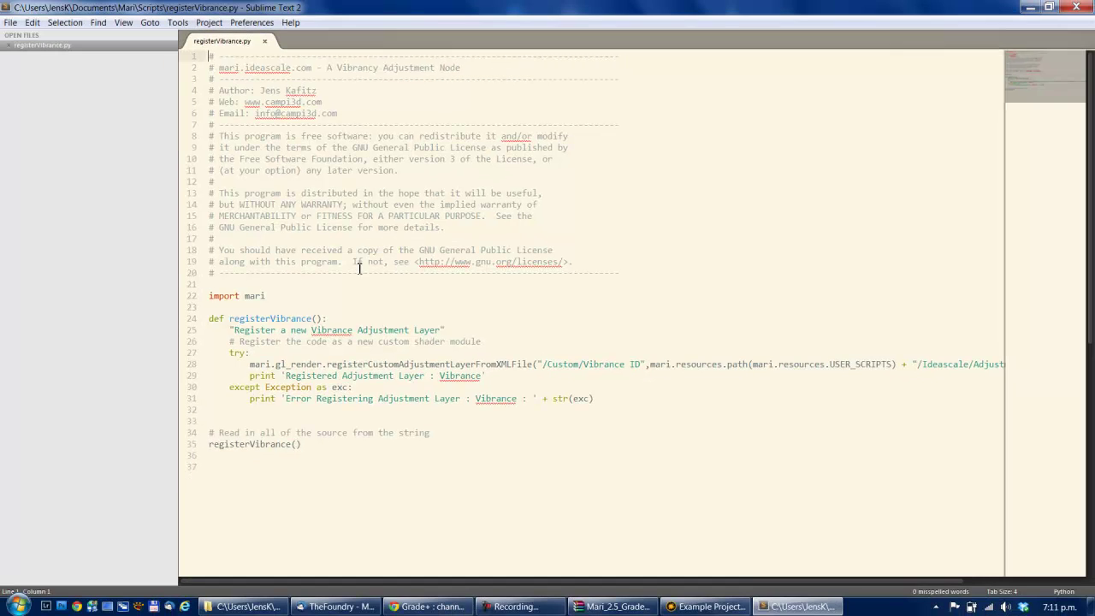
left_click_drag(563, 363, 568, 364)
scroll(564, 363, "down", 1)
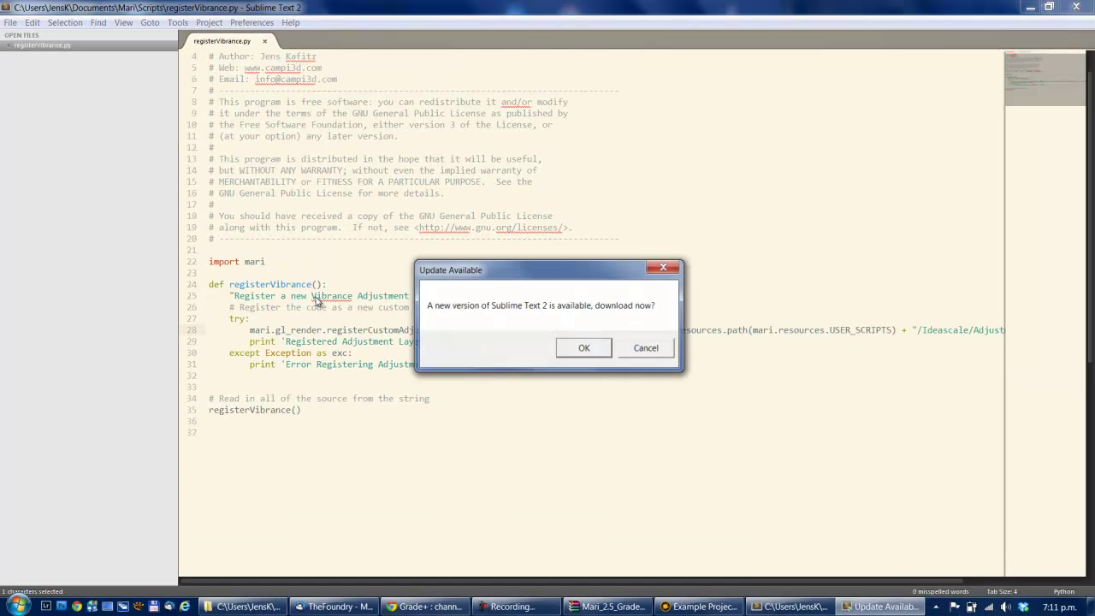
left_click(646, 347)
key("Down")
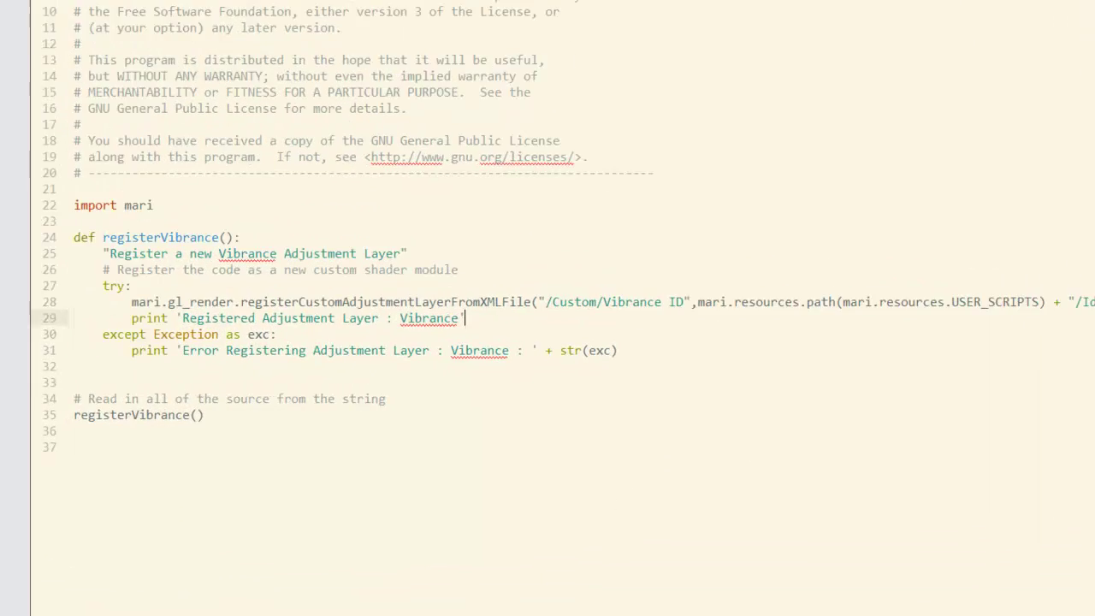
left_click_drag(224, 295, 353, 310)
left_click_drag(98, 182, 645, 313)
left_click(645, 313)
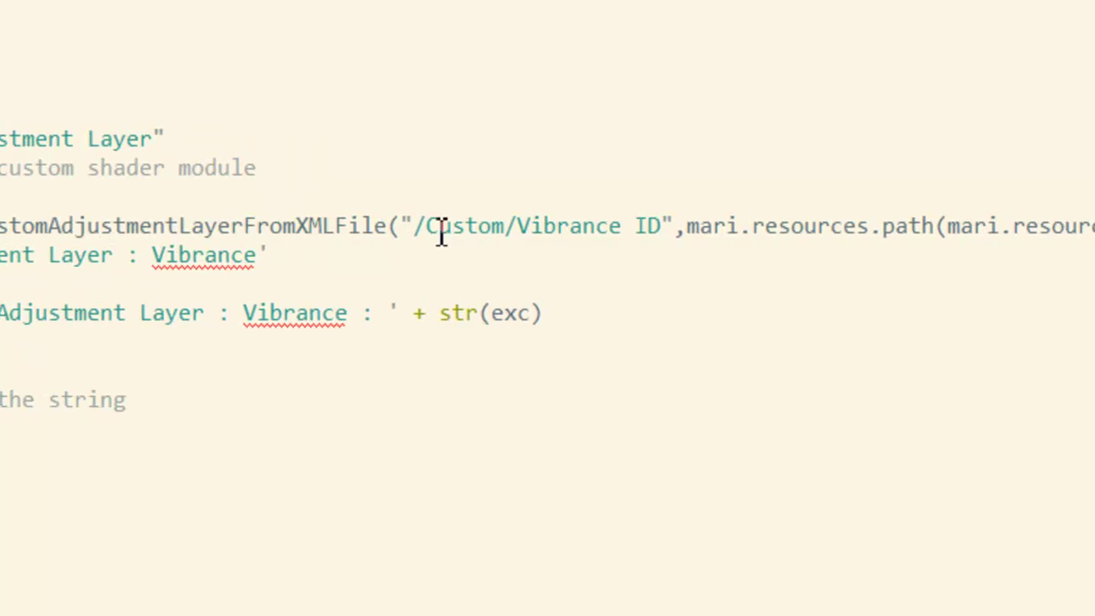
left_click_drag(425, 226, 673, 221)
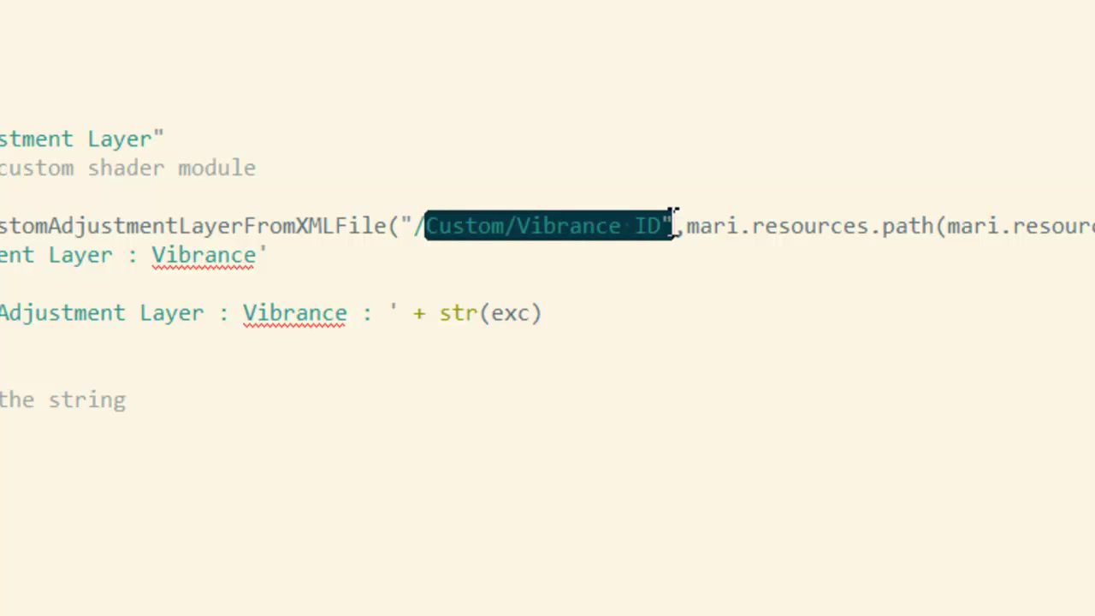
left_click(628, 245)
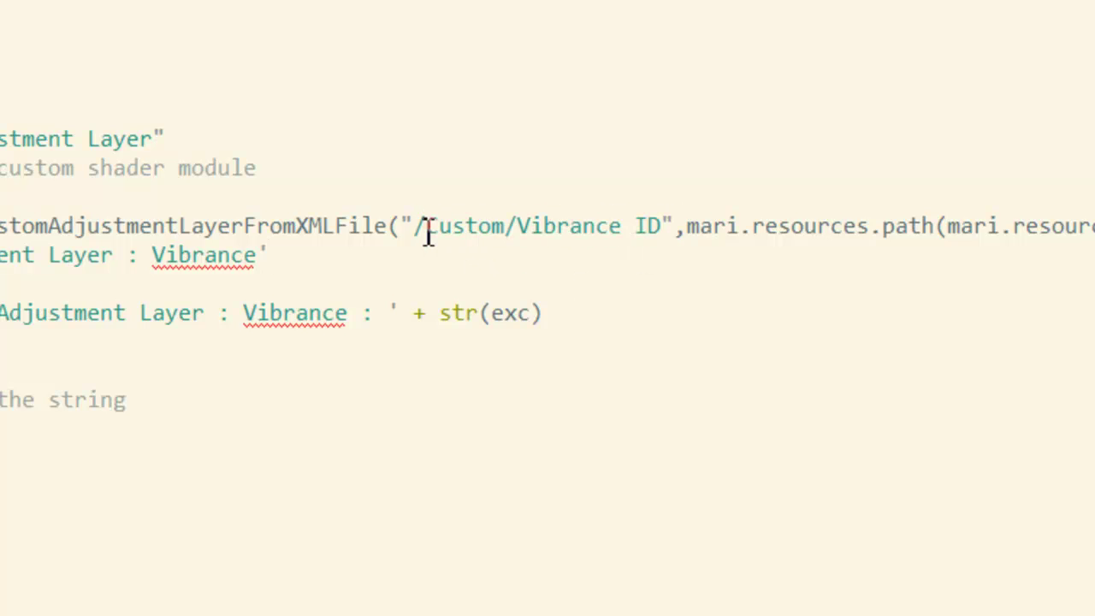
left_click_drag(20, 226, 303, 213)
left_click(577, 315)
left_click(505, 240)
left_click_drag(519, 226, 426, 228)
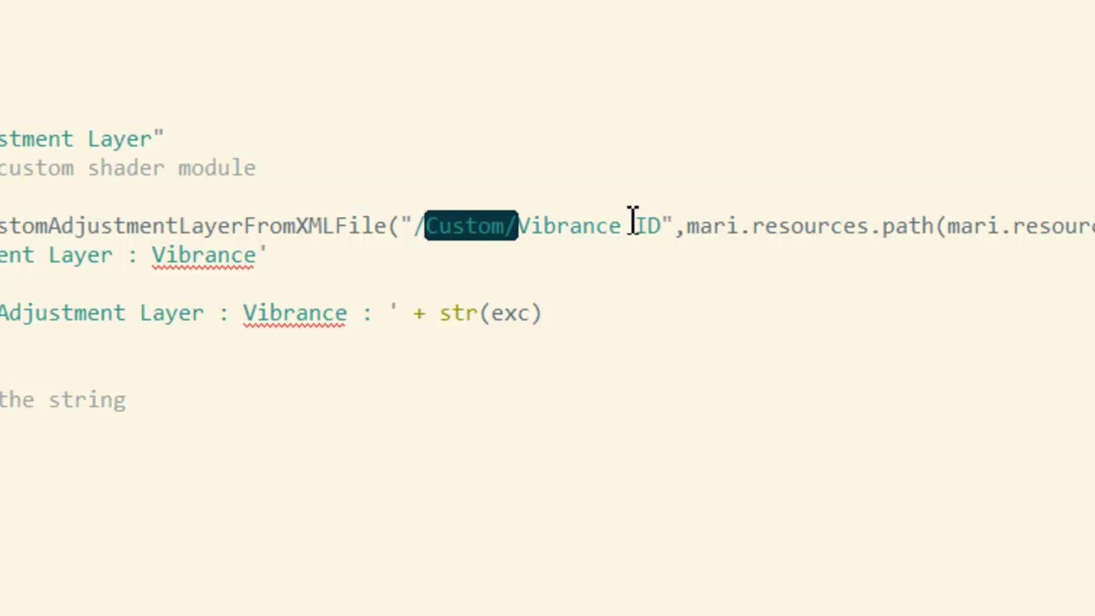
left_click(641, 347)
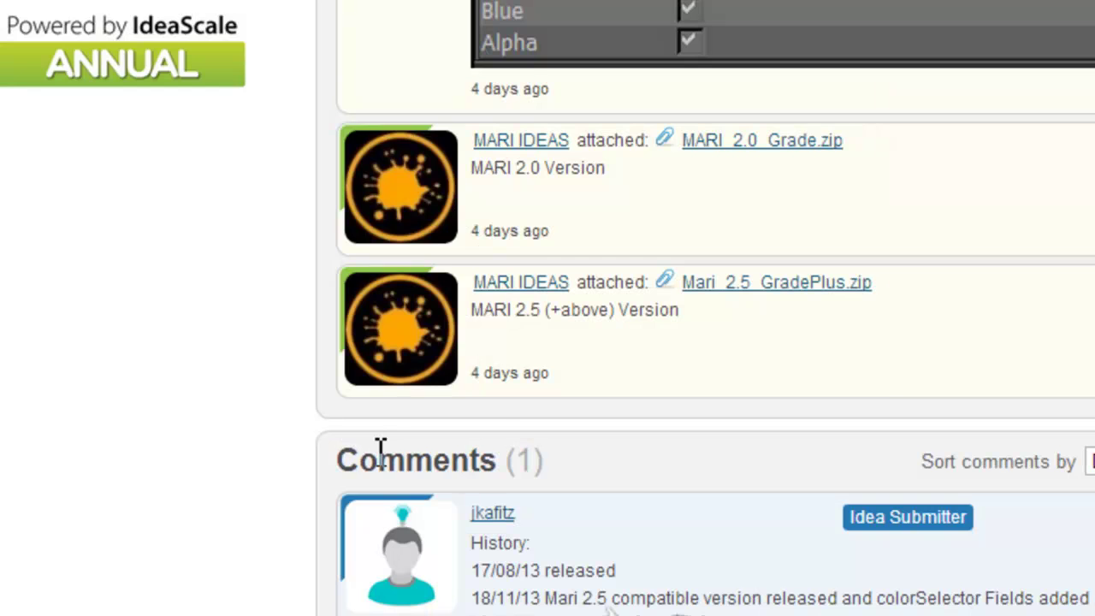
- Go back from the Grade+ page to the User Layer Nodes (2.5 compatible) listing
scroll(248, 480, "up", 15)
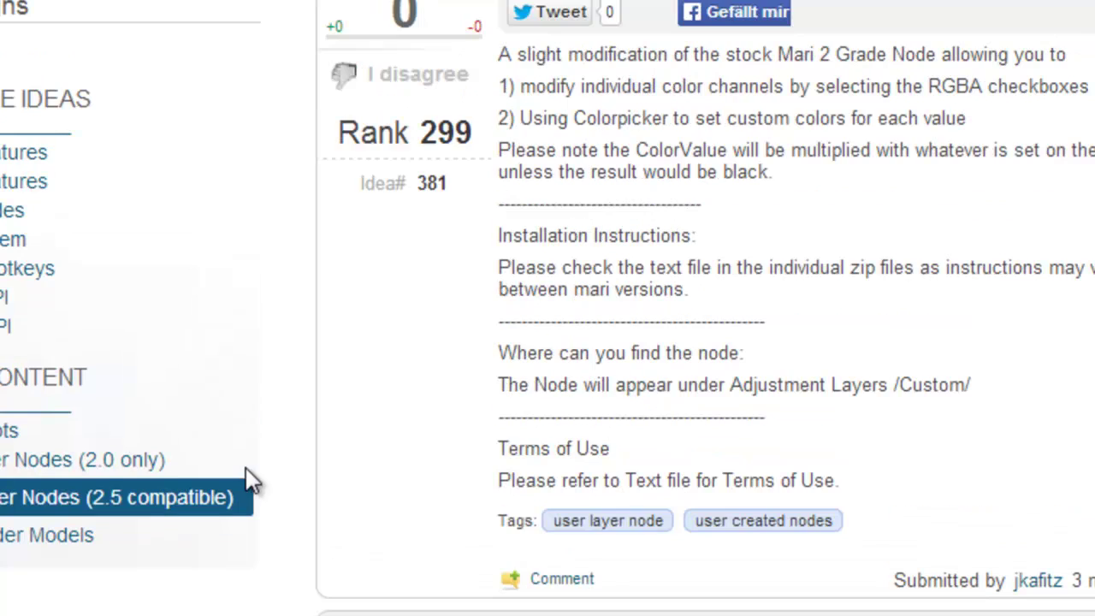
left_click(141, 501)
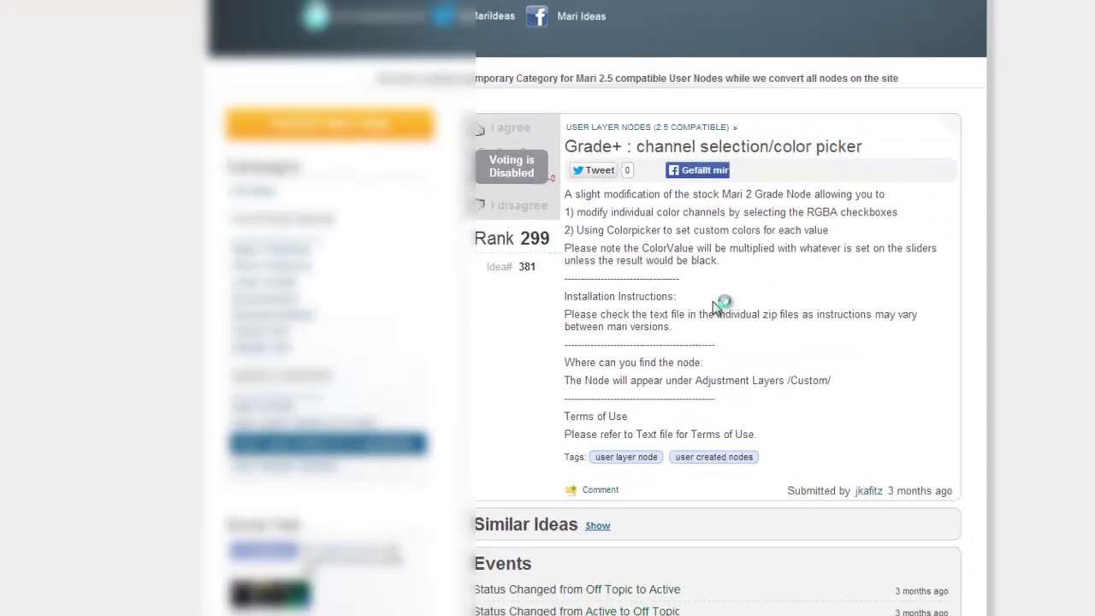
scroll(784, 312, "down", 3)
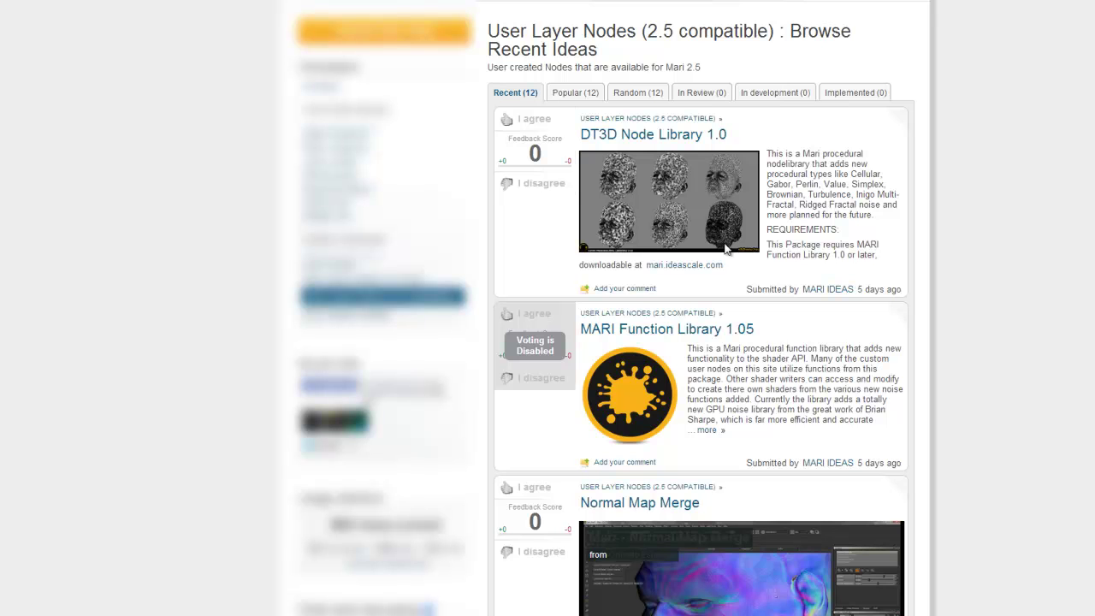
- Open the MARI Function Library 1.05 idea page and view its Attachments section
left_click_drag(822, 154, 845, 174)
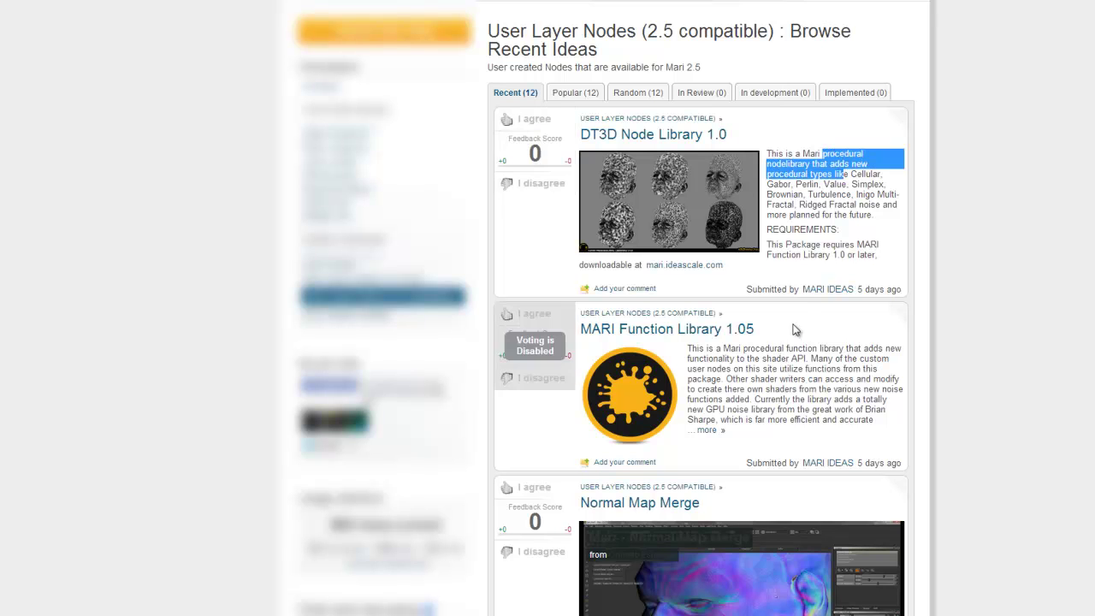
left_click(793, 334)
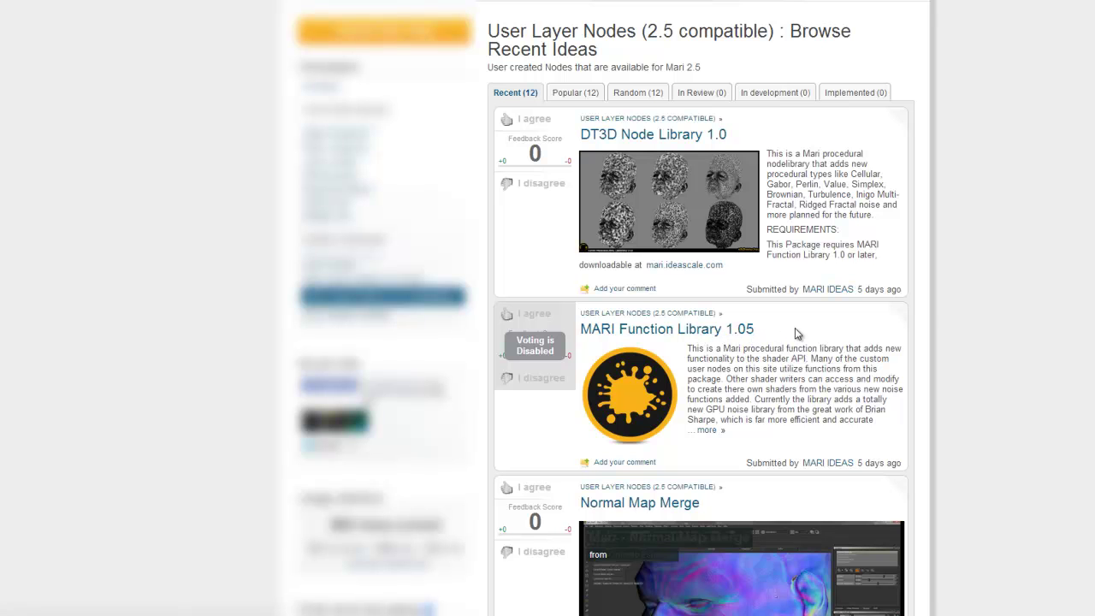
scroll(813, 340, "down", 5)
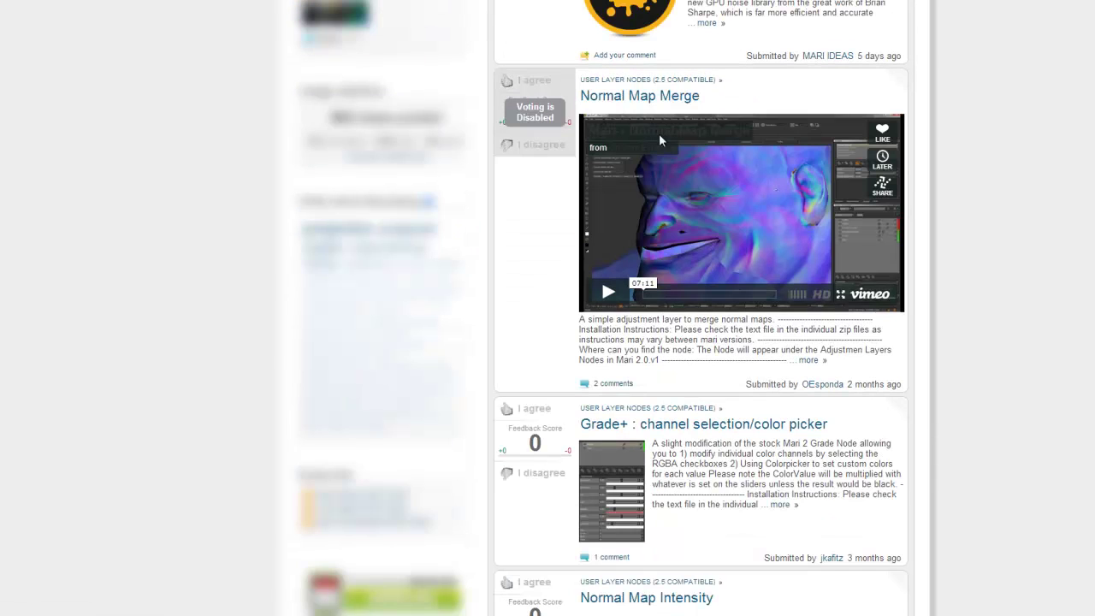
scroll(705, 328, "up", 3)
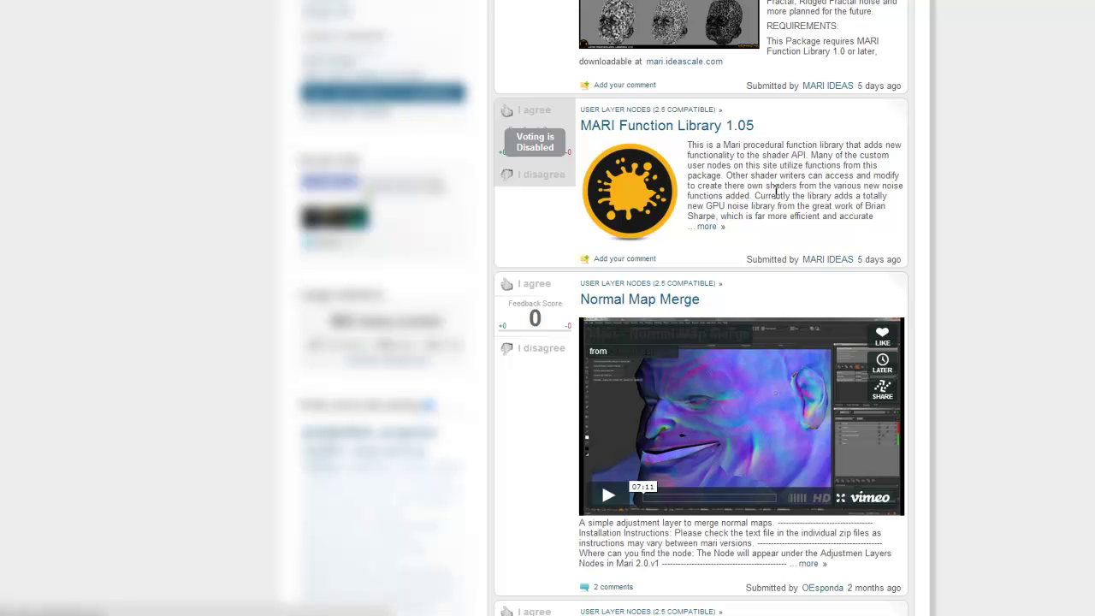
left_click(656, 163)
scroll(682, 322, "down", 8)
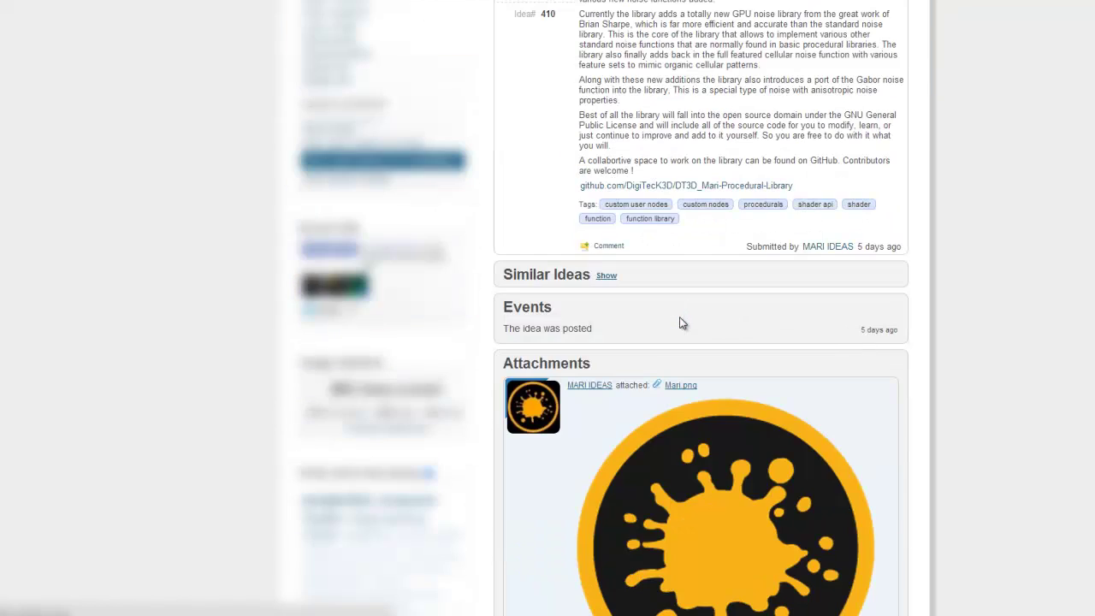